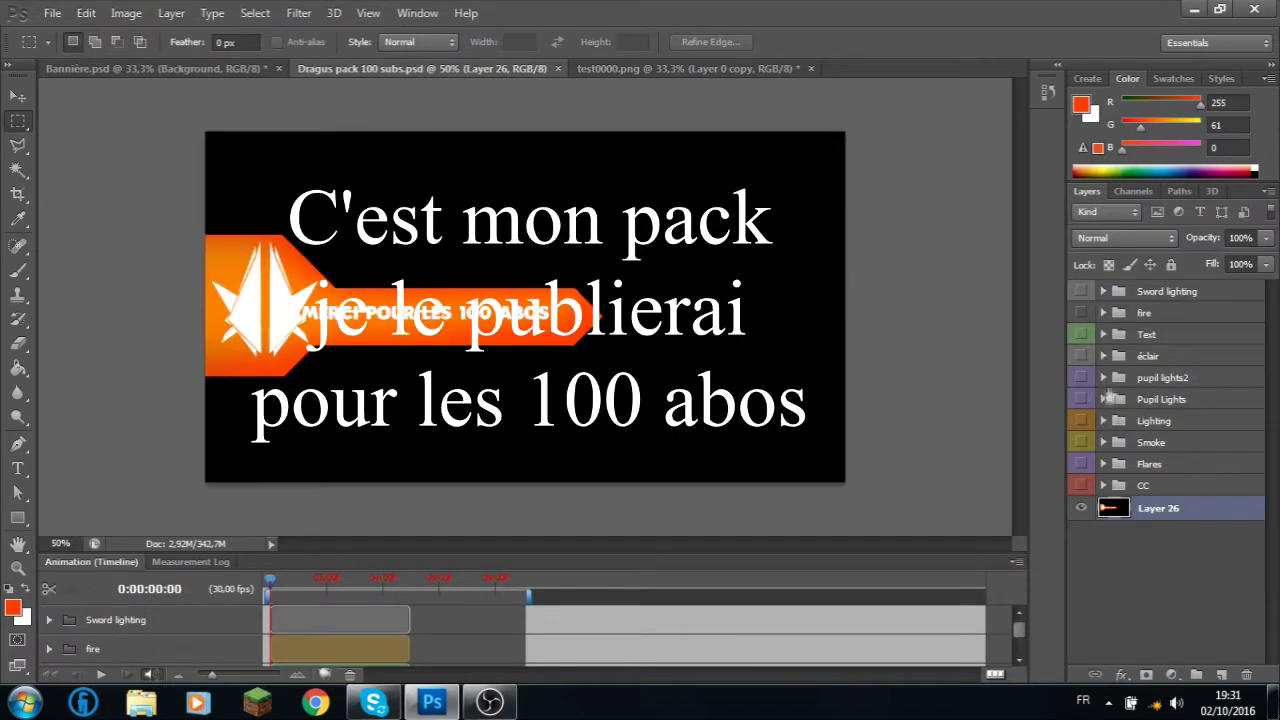
# - Expand the Pupil Lights group in the Dragus pack document and make it visible
pyautogui.click(1160, 377)
pyautogui.click(1103, 377)
pyautogui.click(1103, 399)
pyautogui.keyDown('alt'); pyautogui.click(1081, 399); pyautogui.keyUp('alt')
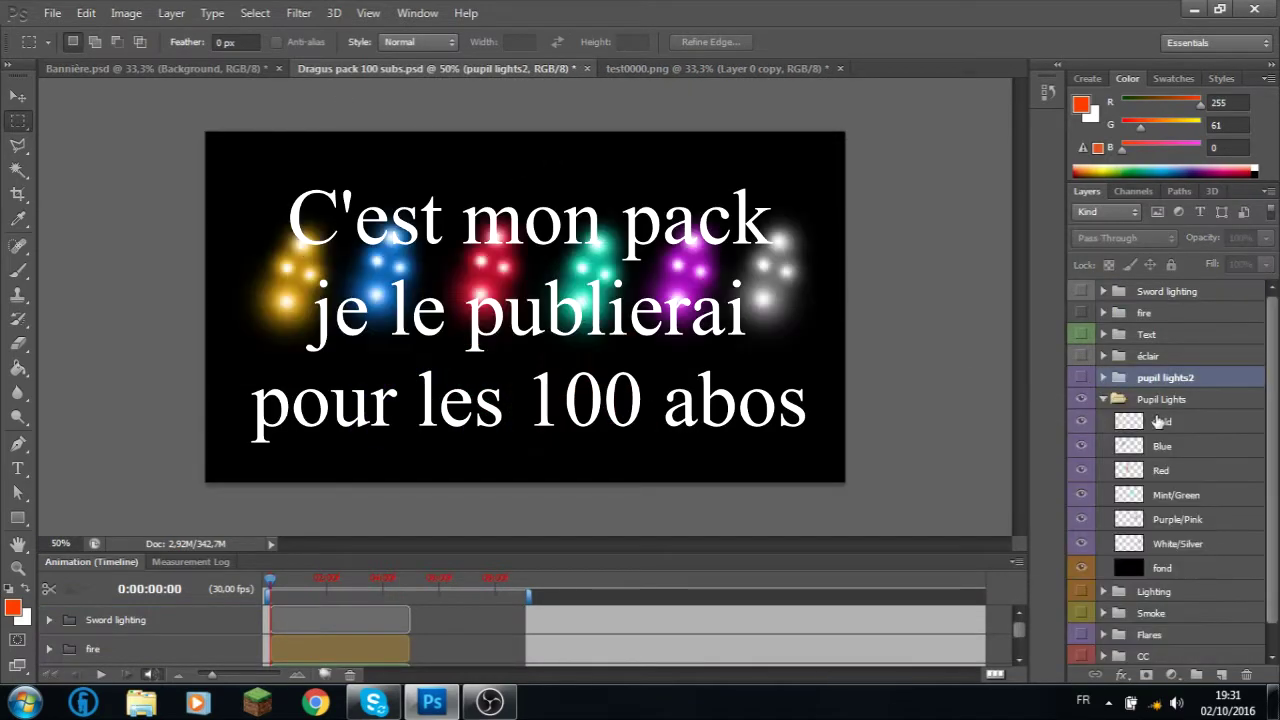
# - Try to duplicate the White/Silver pupil light into test0000.png and transform it there, and return to the pack document
pyautogui.click(1183, 543)
pyautogui.rightClick(1183, 543)
pyautogui.click(1110, 94)
pyautogui.click(634, 281)
pyautogui.click(644, 330)
pyautogui.click(803, 210)
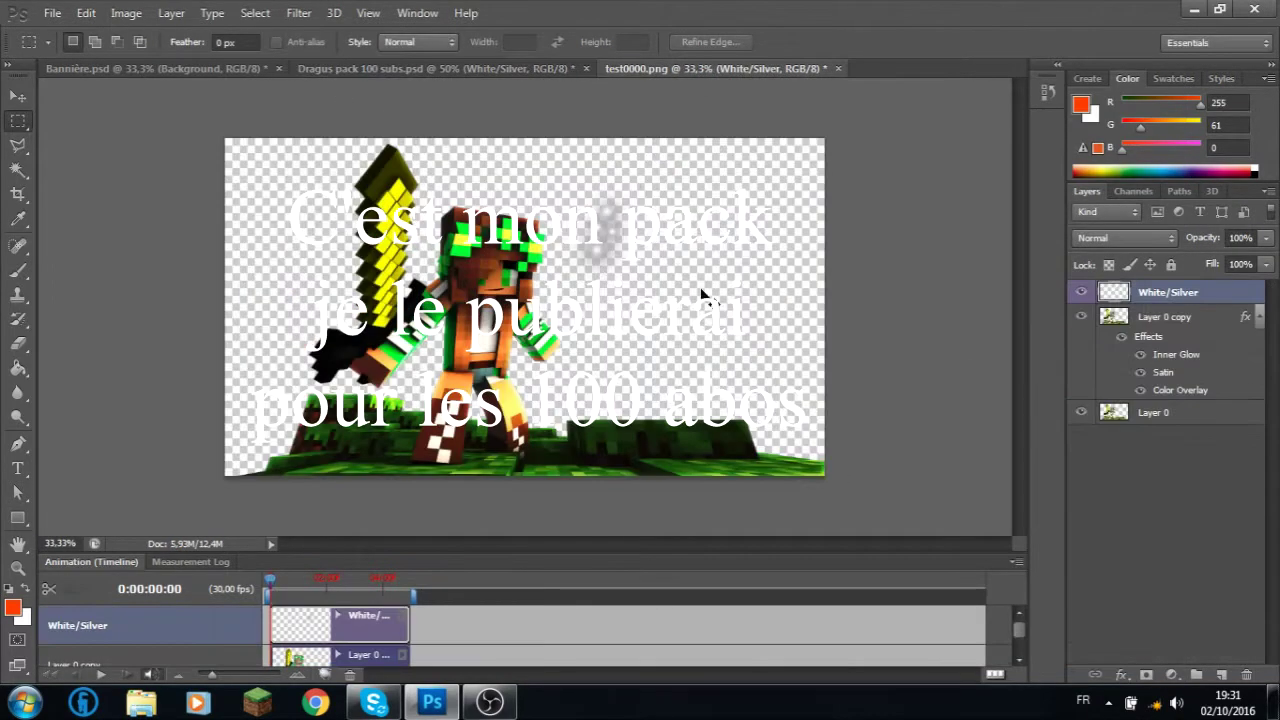
pyautogui.hotkey('ctrl', 't')
pyautogui.press('Return')
pyautogui.hotkey('ctrl', 'shift', 'Tab')
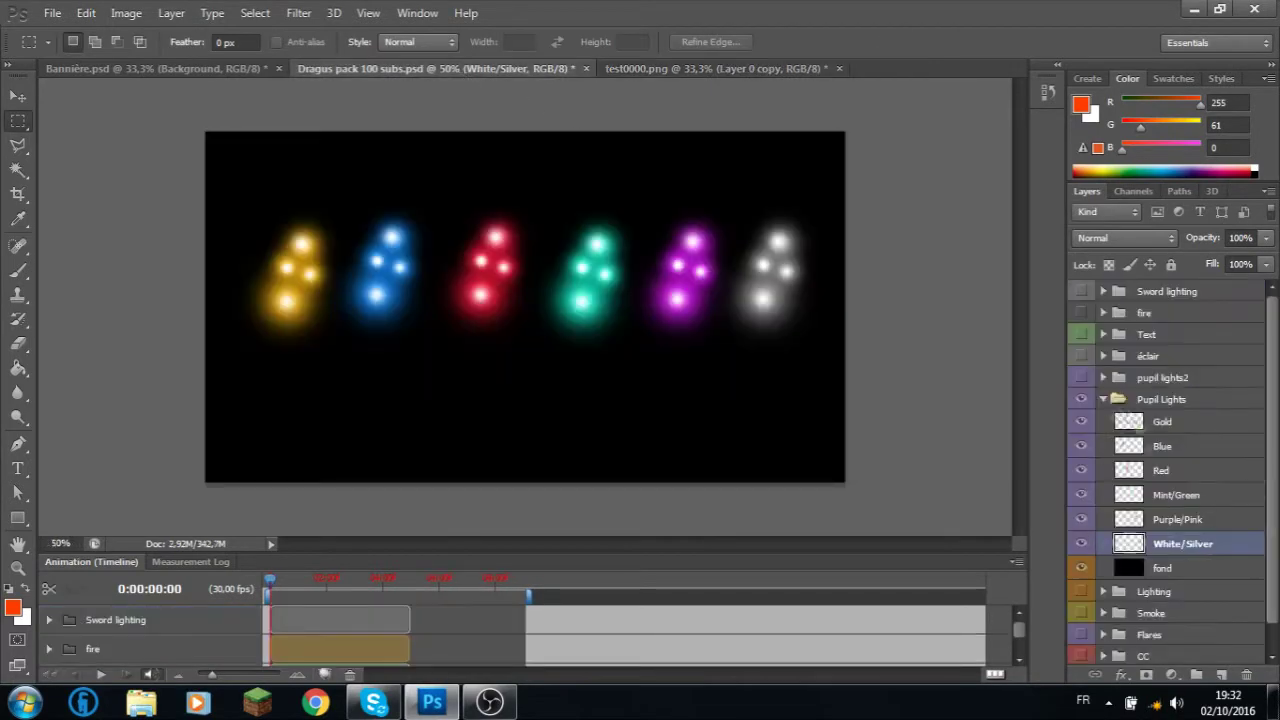
# - Duplicate the Gold pupil light layer from the pack into test0000.png
pyautogui.rightClick(1172, 427)
pyautogui.click(1110, 94)
pyautogui.click(634, 281)
pyautogui.click(644, 330)
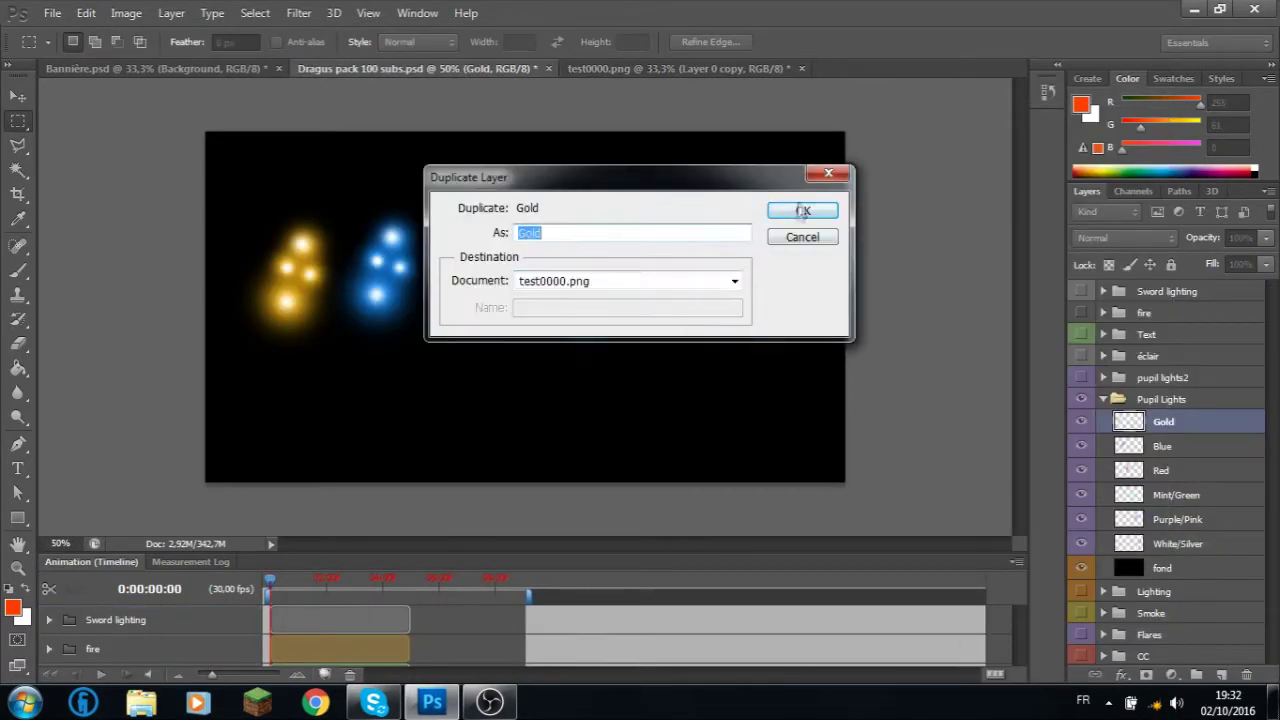
pyautogui.click(806, 209)
# - Scale the Gold light down and place it over the character's fully visible eye
pyautogui.hotkey('ctrl', 't')
pyautogui.keyDown('alt'); pyautogui.scroll(5, 425, 305); pyautogui.keyUp('alt')
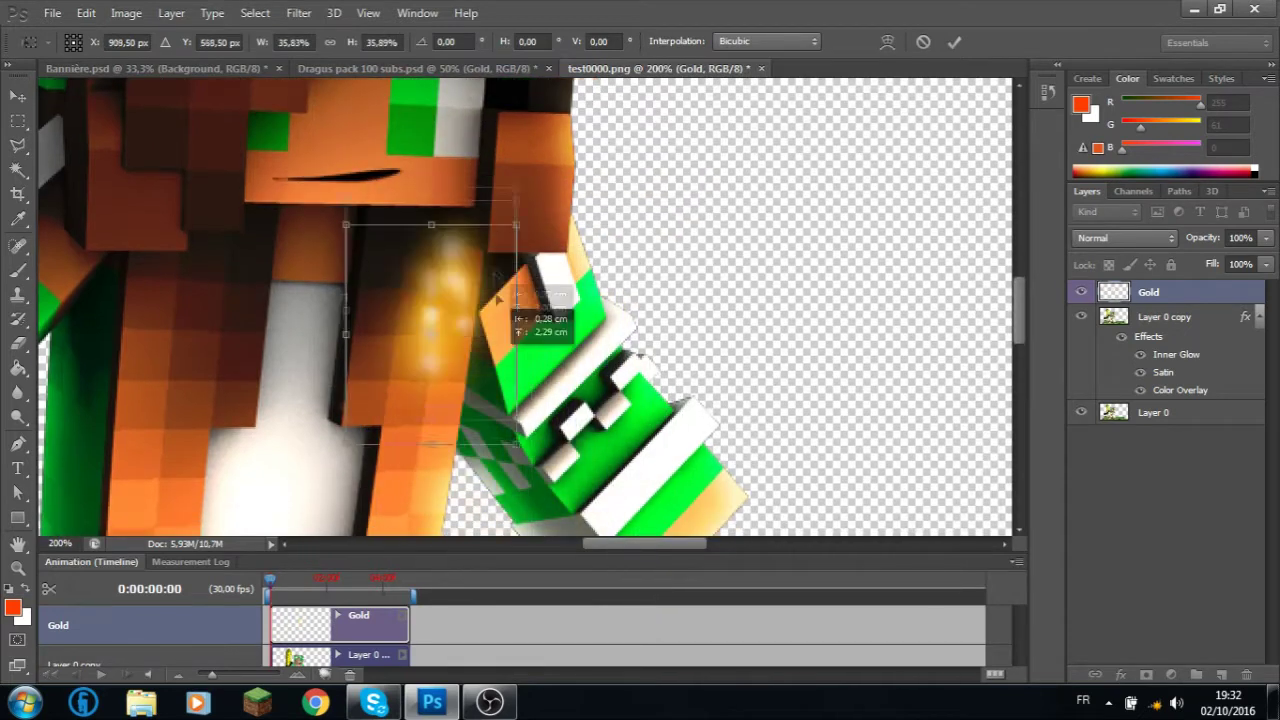
pyautogui.moveTo(497, 298); pyautogui.dragTo(482, 118)
pyautogui.scroll(3, 482, 118)
pyautogui.moveTo(525, 445); pyautogui.dragTo(444, 343)
pyautogui.press('Return')
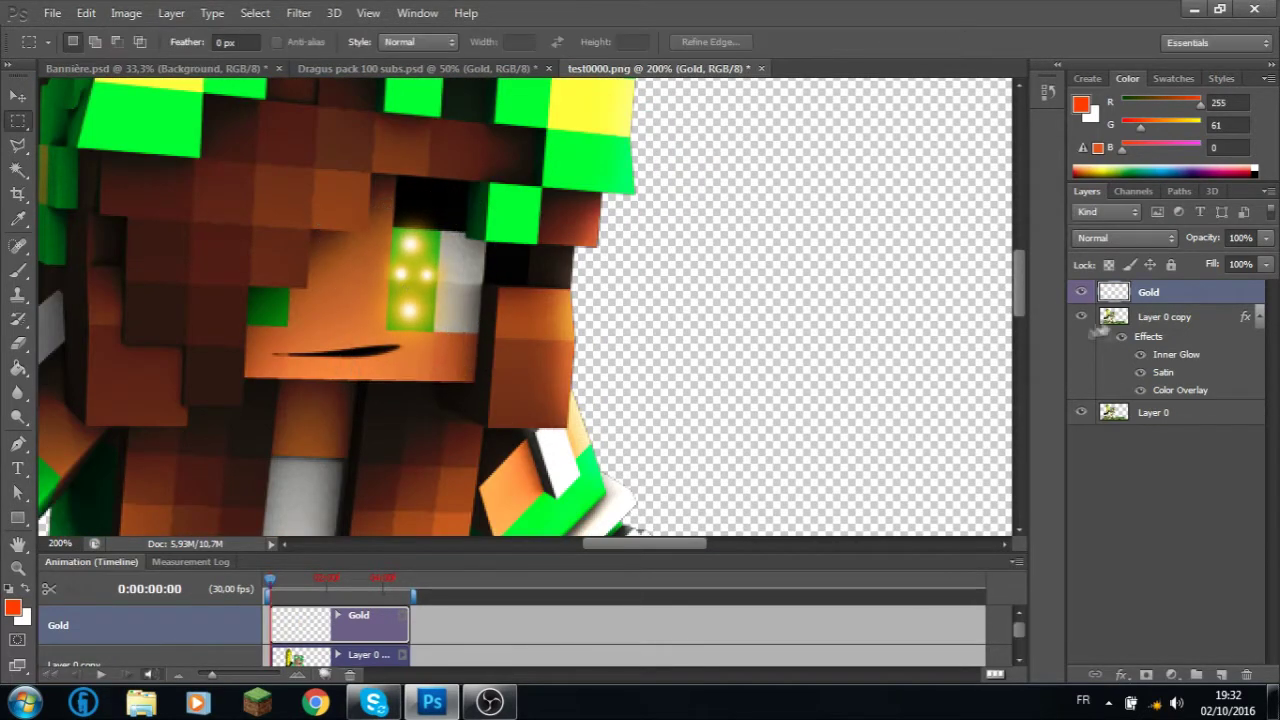
# - Copy the Gold light onto the character's other eye and trim the part over the hair with a polygonal lasso selection
pyautogui.hotkey('ctrl', 'alt', 't')
pyautogui.moveTo(444, 326); pyautogui.dragTo(299, 328)
pyautogui.press('Return')
pyautogui.press('m')
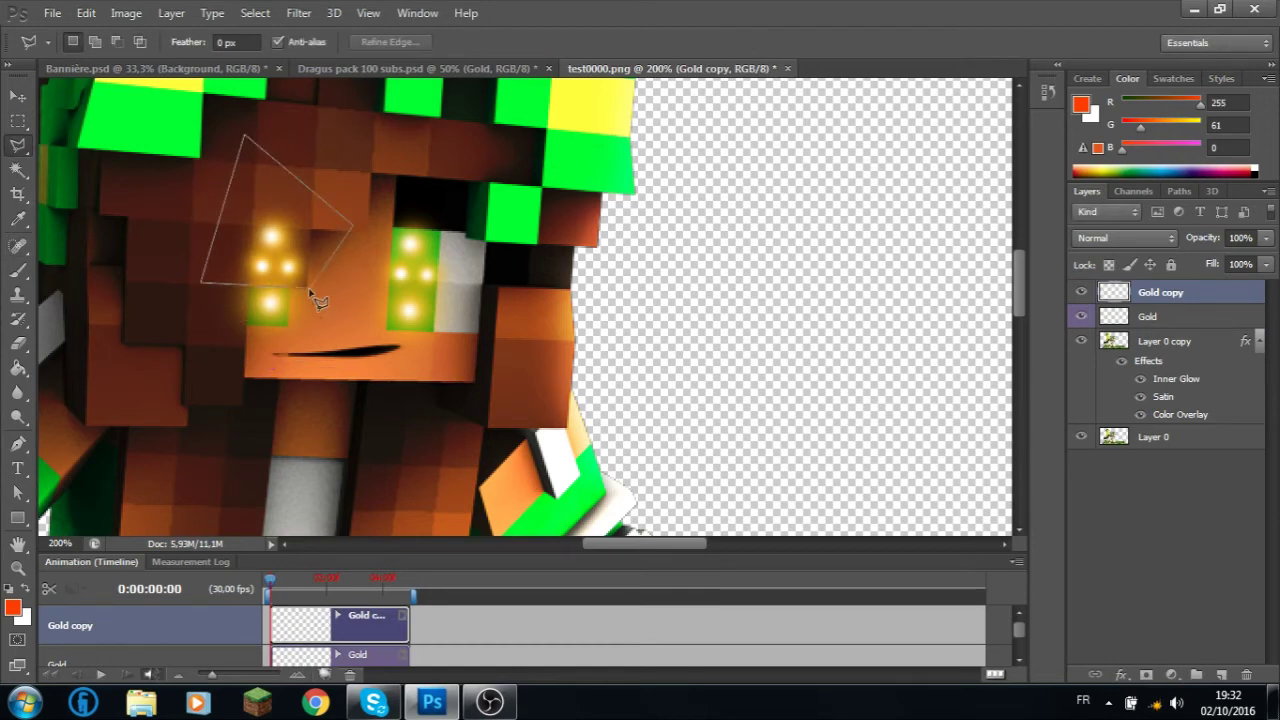
pyautogui.hotkey('ctrl', '0')
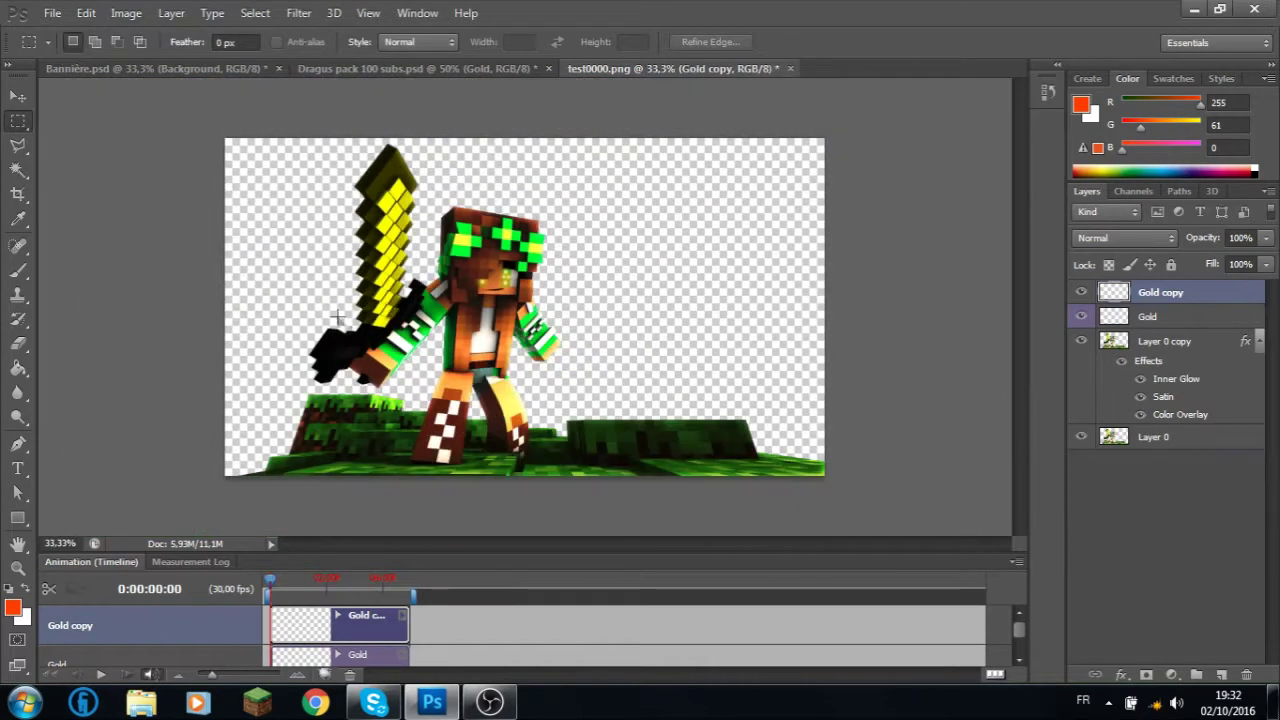
# - Duplicate all four layers of test0000.png, including both gold eye lights, into Bannière.psd
pyautogui.keyDown('shift'); pyautogui.click(1157, 302); pyautogui.keyUp('shift')
pyautogui.rightClick(1157, 302)
pyautogui.click(1071, 89)
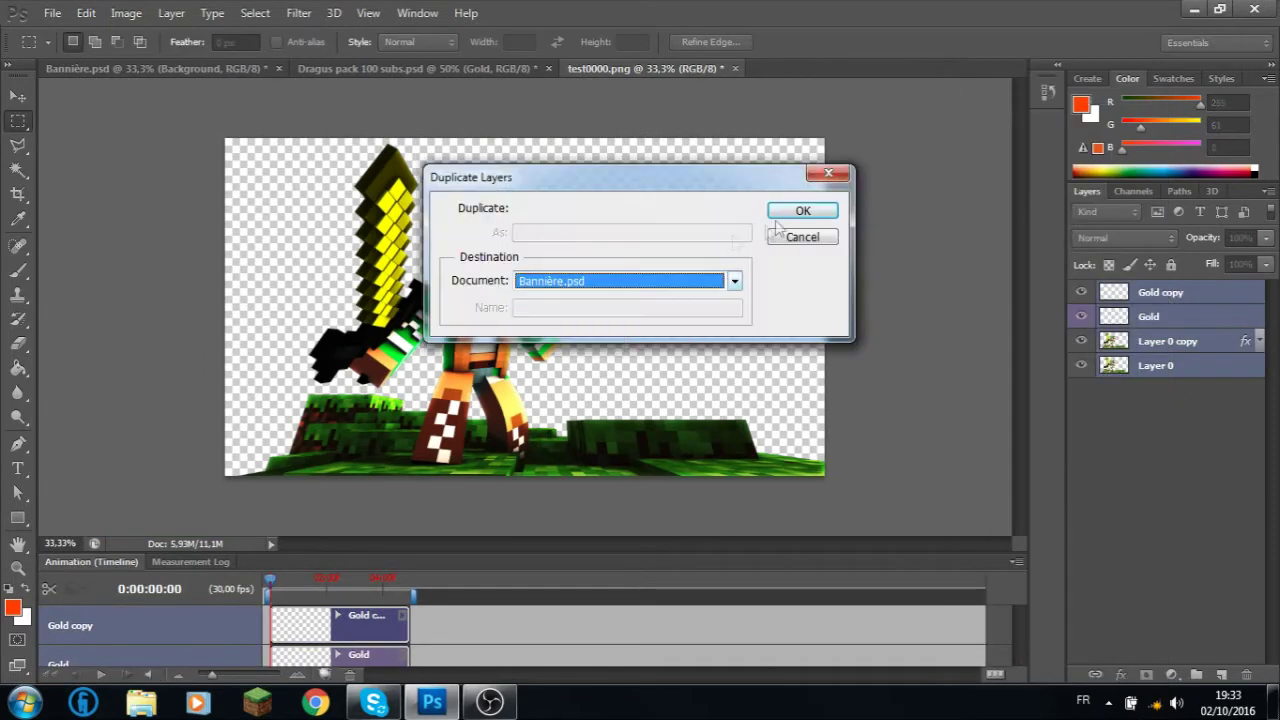
pyautogui.click(814, 209)
# - Scale the character layers down and position them at the far left end of the dark banner strip
pyautogui.hotkey('ctrl', 't')
pyautogui.moveTo(793, 136); pyautogui.dragTo(551, 271)
pyautogui.moveTo(562, 480); pyautogui.dragTo(415, 400)
pyautogui.moveTo(380, 360); pyautogui.dragTo(470, 285)
pyautogui.moveTo(415, 420); pyautogui.dragTo(660, 282)
pyautogui.moveTo(448, 290); pyautogui.dragTo(450, 250)
pyautogui.click(955, 42)
# - Hide the Pupil Lights group in the pack, expand Flares, and duplicate Flare 1 into Bannière.psd
pyautogui.click(415, 68)
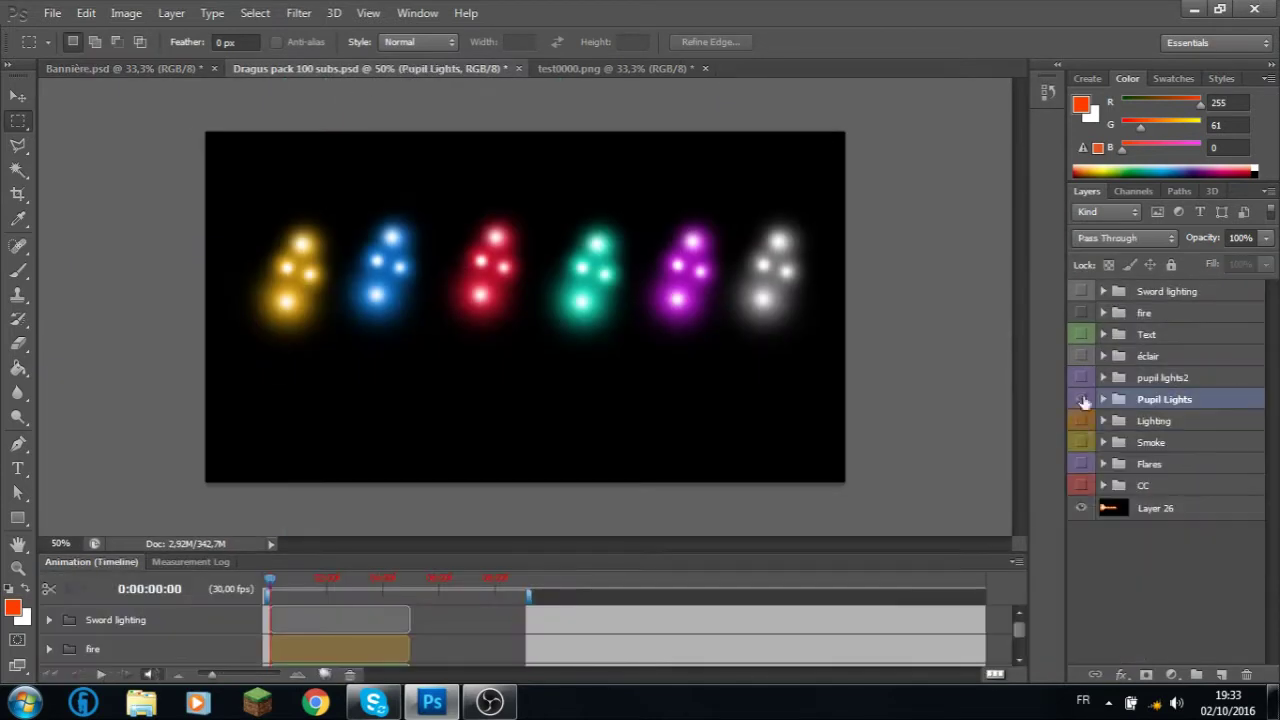
pyautogui.click(1103, 464)
pyautogui.click(1168, 486)
pyautogui.rightClick(1168, 486)
pyautogui.click(593, 281)
pyautogui.click(593, 300)
pyautogui.click(802, 210)
# - Shrink, rotate and move the flare in Bannière.psd so it lies over the character's sword
pyautogui.click(120, 68)
pyautogui.hotkey('ctrl', 't')
pyautogui.moveTo(625, 250); pyautogui.dragTo(342, 495)
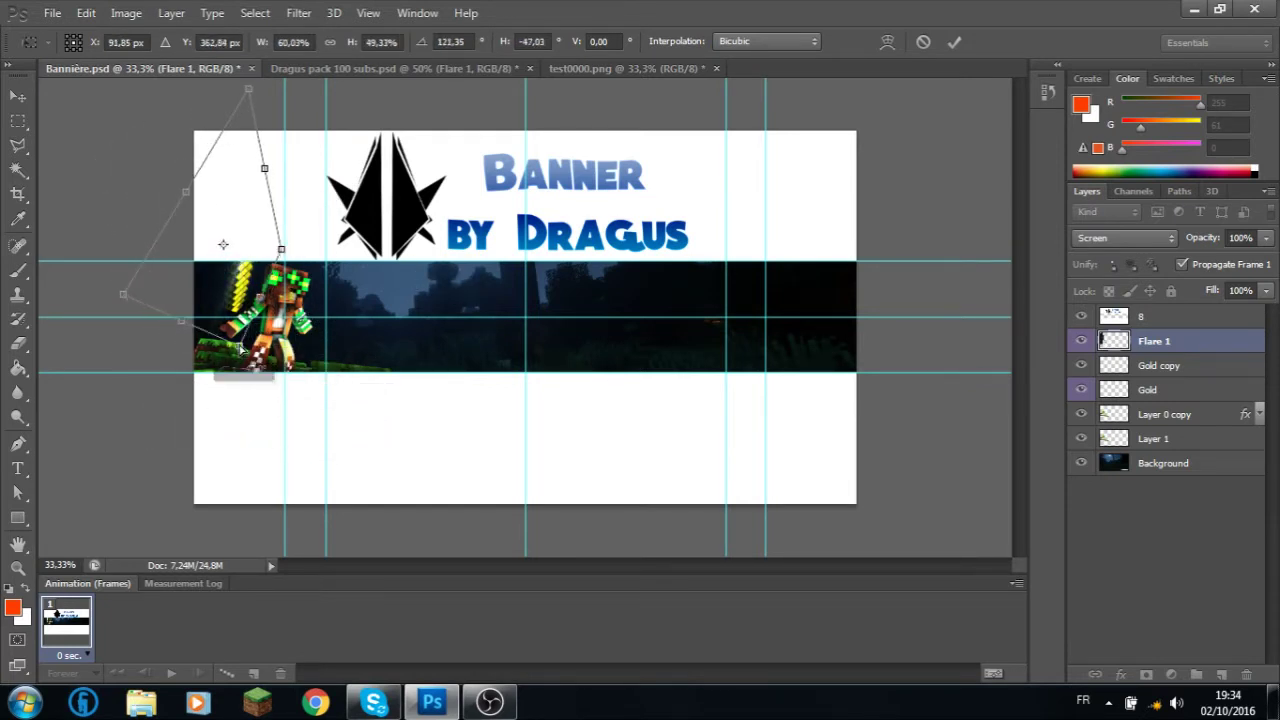
pyautogui.press('Return')
# - Recolor the flare with Hue/Saturation, setting Hue to -81
pyautogui.hotkey('ctrl', 'u')
pyautogui.press('Up')
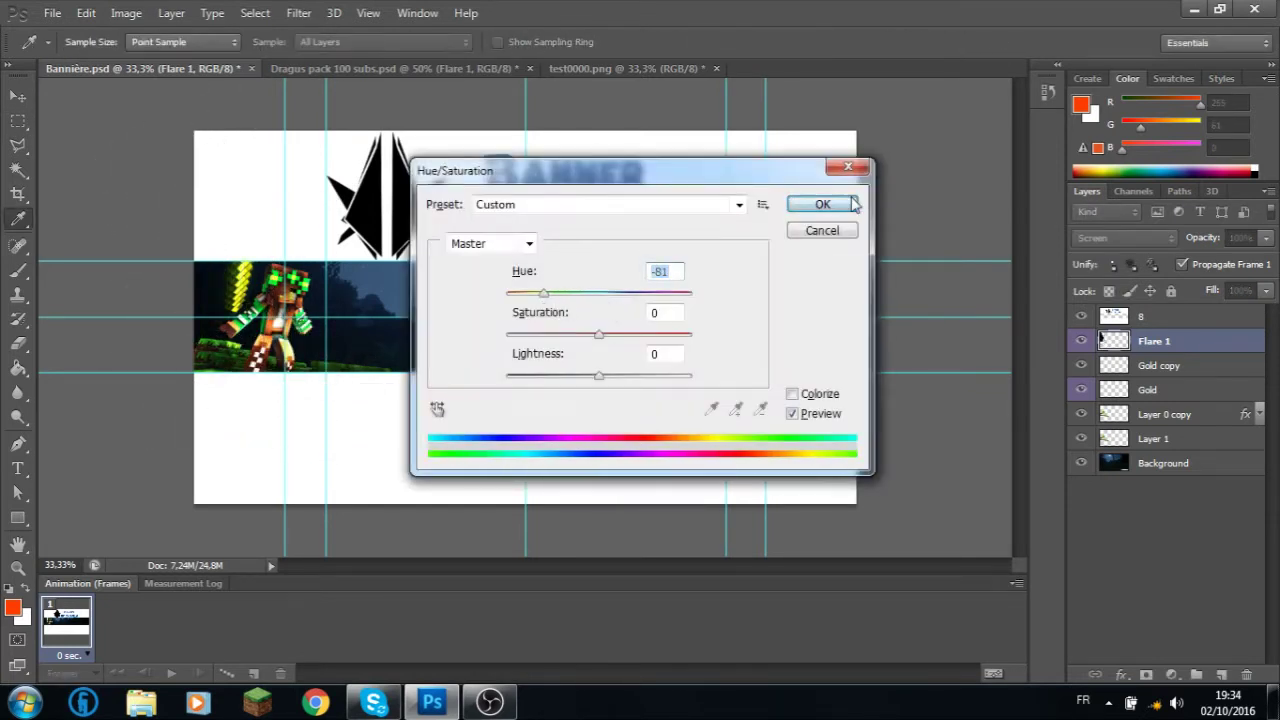
pyautogui.press('Return')
# - Collapse the Flares group in the pack document and examine the contents of the Lighting group
pyautogui.hotkey('ctrl', 'Tab')
pyautogui.click(1103, 464)
pyautogui.click(1103, 420)
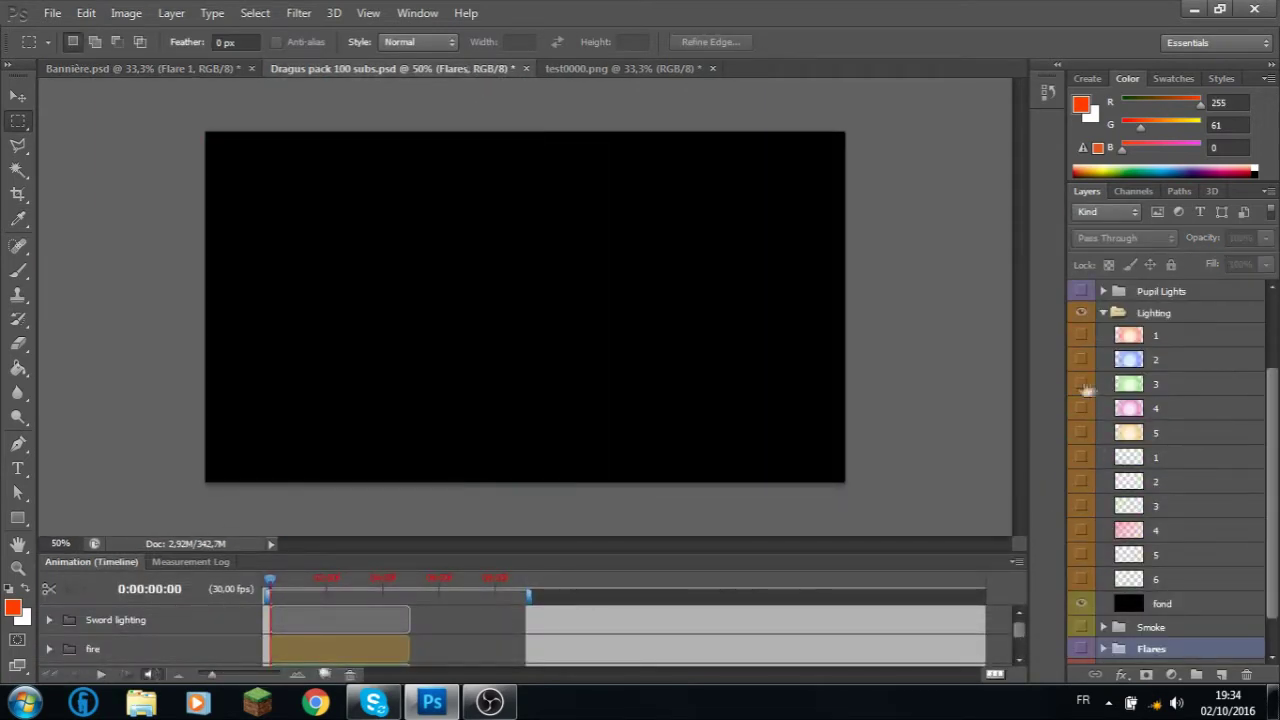
# - Close test0000.png and open the second character render, test2_0000.png
pyautogui.hotkey('ctrl', 'shift', 'Tab')
pyautogui.hotkey('ctrl', 'shift', 'Tab')
pyautogui.hotkey('ctrl', 'w')
pyautogui.hotkey('ctrl', 'o')
pyautogui.write('te')
pyautogui.click(660, 597)
pyautogui.press('Return')
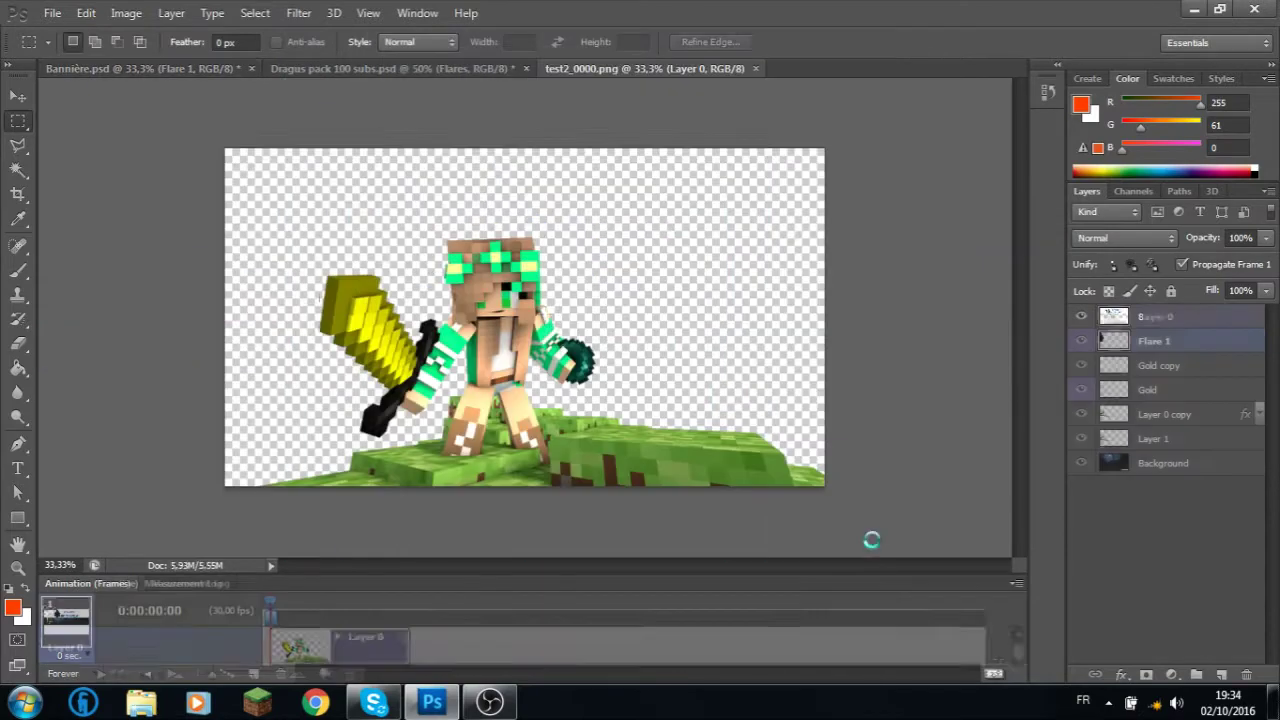
# - Duplicate Layer 0 and add a Color Overlay to the copy, changing the overlay's colour and blend mode
pyautogui.rightClick(1153, 297)
pyautogui.click(1000, 43)
pyautogui.click(722, 384)
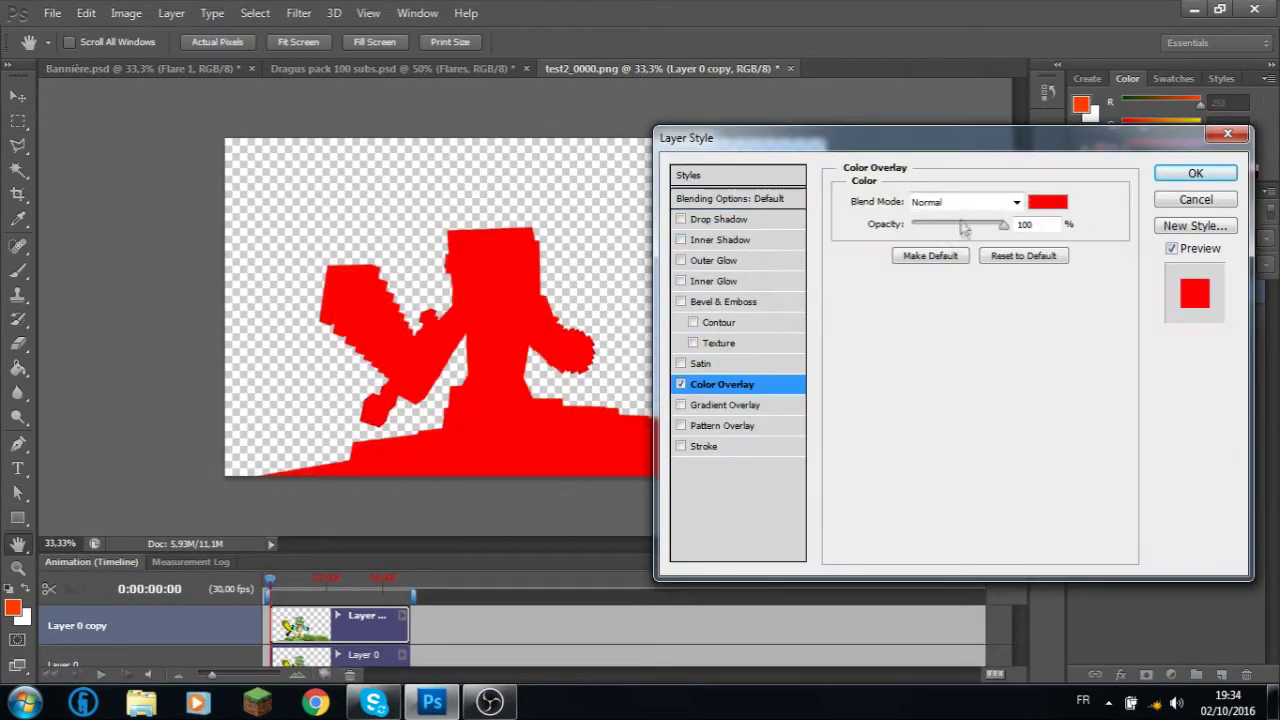
pyautogui.click(1047, 201)
pyautogui.click(826, 151)
pyautogui.click(958, 201)
# - Add a Satin effect to Layer 0 copy with the blend mode set to Overlay
pyautogui.click(700, 363)
pyautogui.click(957, 201)
pyautogui.click(928, 446)
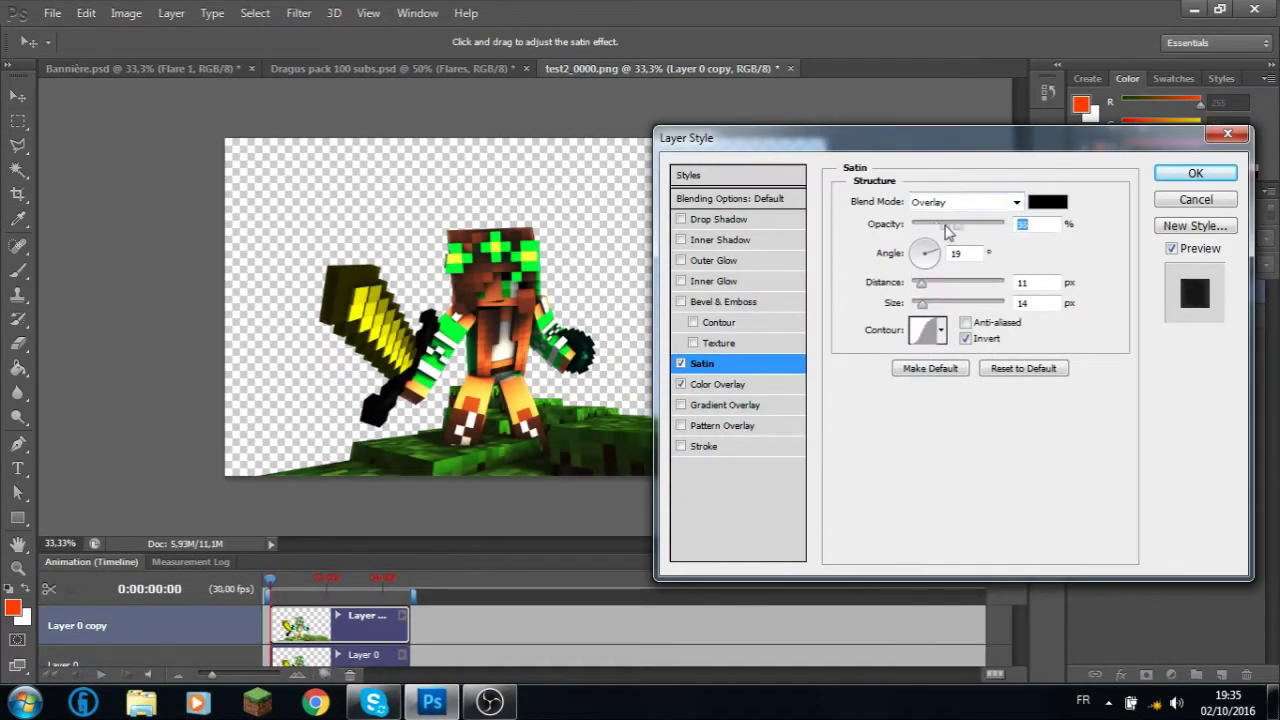
# - Add an Inner Glow effect to Layer 0 copy, changing its blend mode and colour
pyautogui.click(716, 281)
pyautogui.click(958, 201)
pyautogui.click(950, 446)
pyautogui.click(893, 267)
pyautogui.click(392, 140)
pyautogui.click(823, 160)
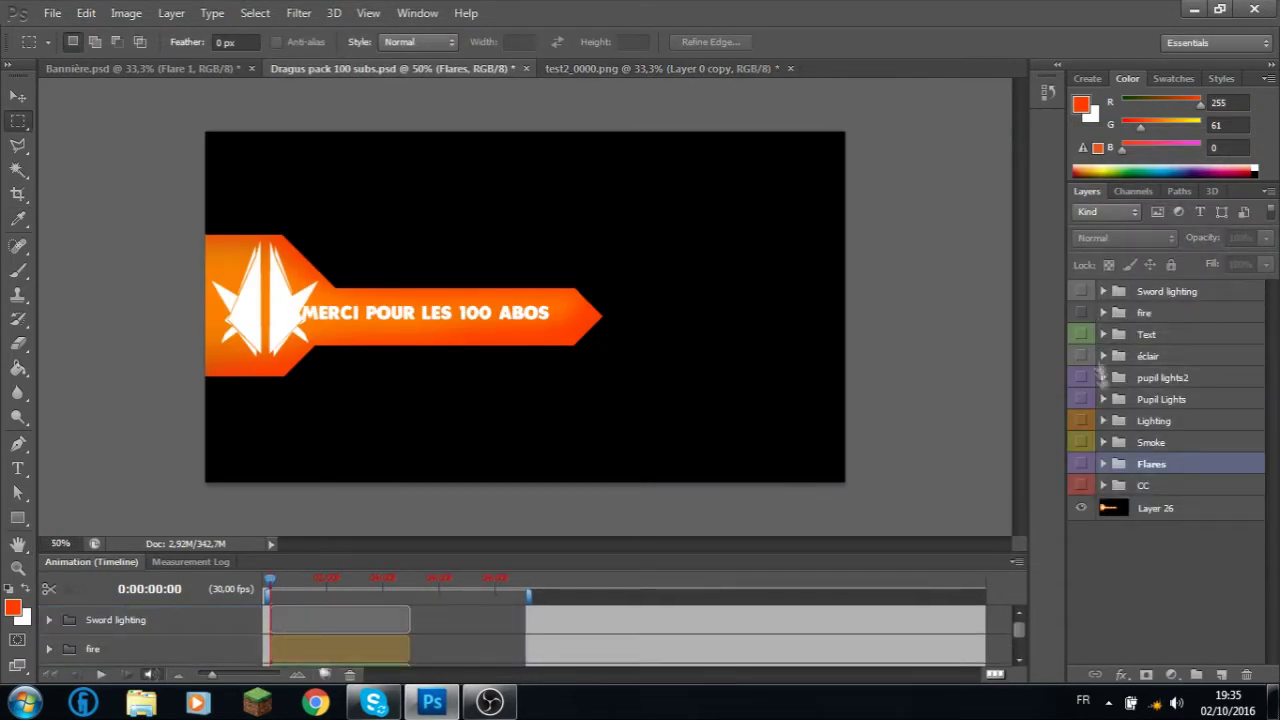
# - Expand the Sword lighting group in the pack document and make it visible with its Layer 1
pyautogui.click(1103, 357)
pyautogui.click(1103, 356)
pyautogui.click(1081, 291)
pyautogui.click(1103, 291)
pyautogui.click(1081, 446)
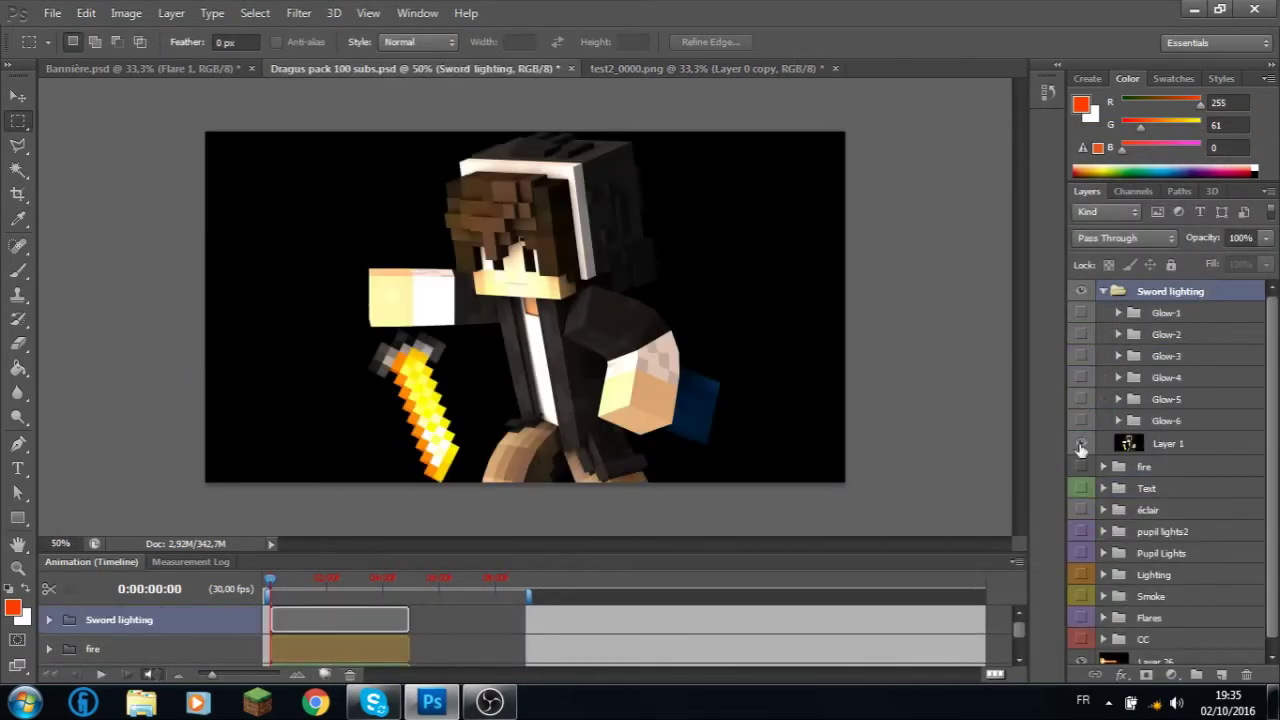
# - Duplicate the Glow-6 group from the pack into both test2_0000.png and Bannière.psd
pyautogui.rightClick(1176, 420)
pyautogui.click(1040, 232)
pyautogui.press('Return')
pyautogui.rightClick(1188, 420)
pyautogui.click(1055, 232)
pyautogui.press('Return')
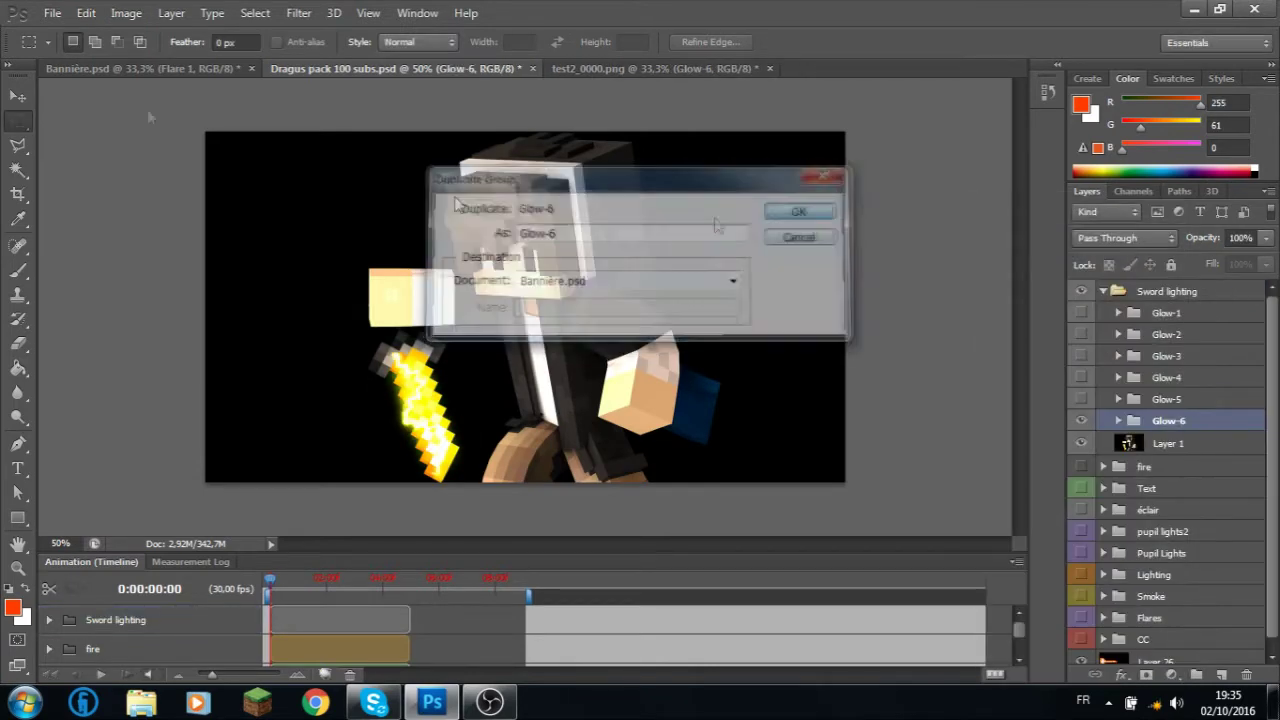
# - Transform the Glow-6 group to fit the character's sword in Bannière.psd and in test2_0000.png
pyautogui.hotkey('ctrl', 't')
pyautogui.press('Return')
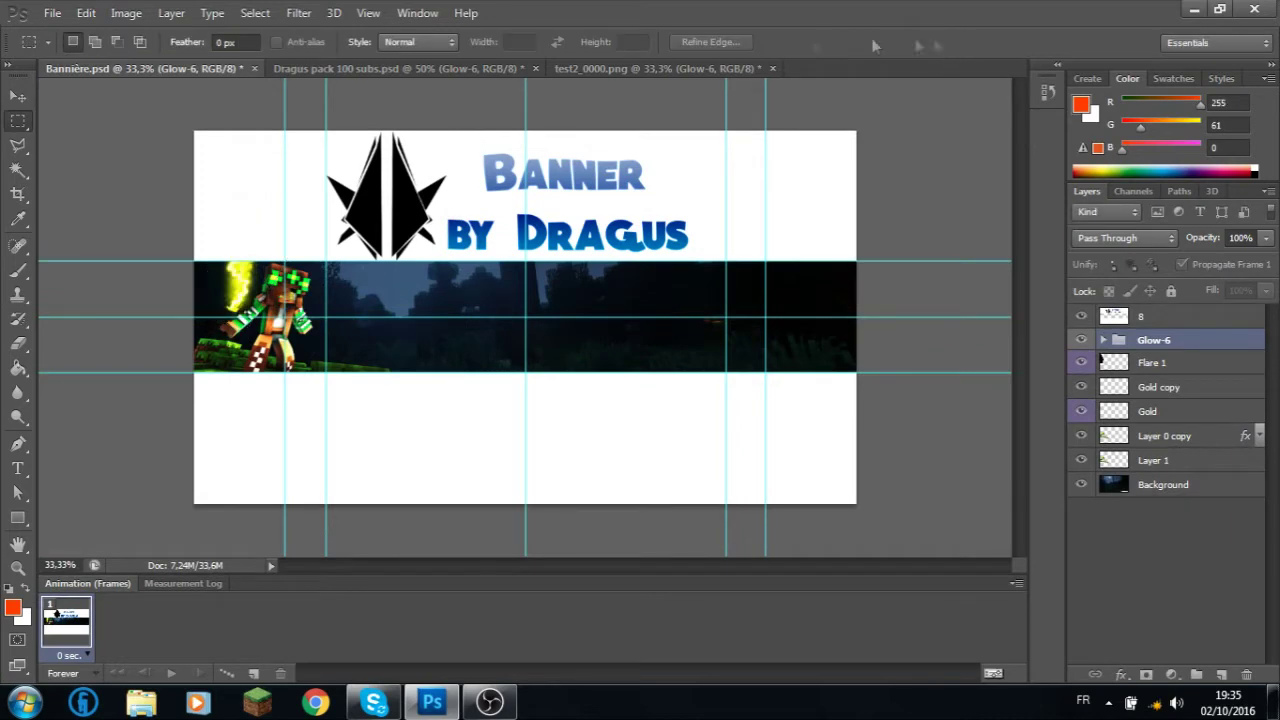
pyautogui.click(658, 68)
pyautogui.hotkey('ctrl', 't')
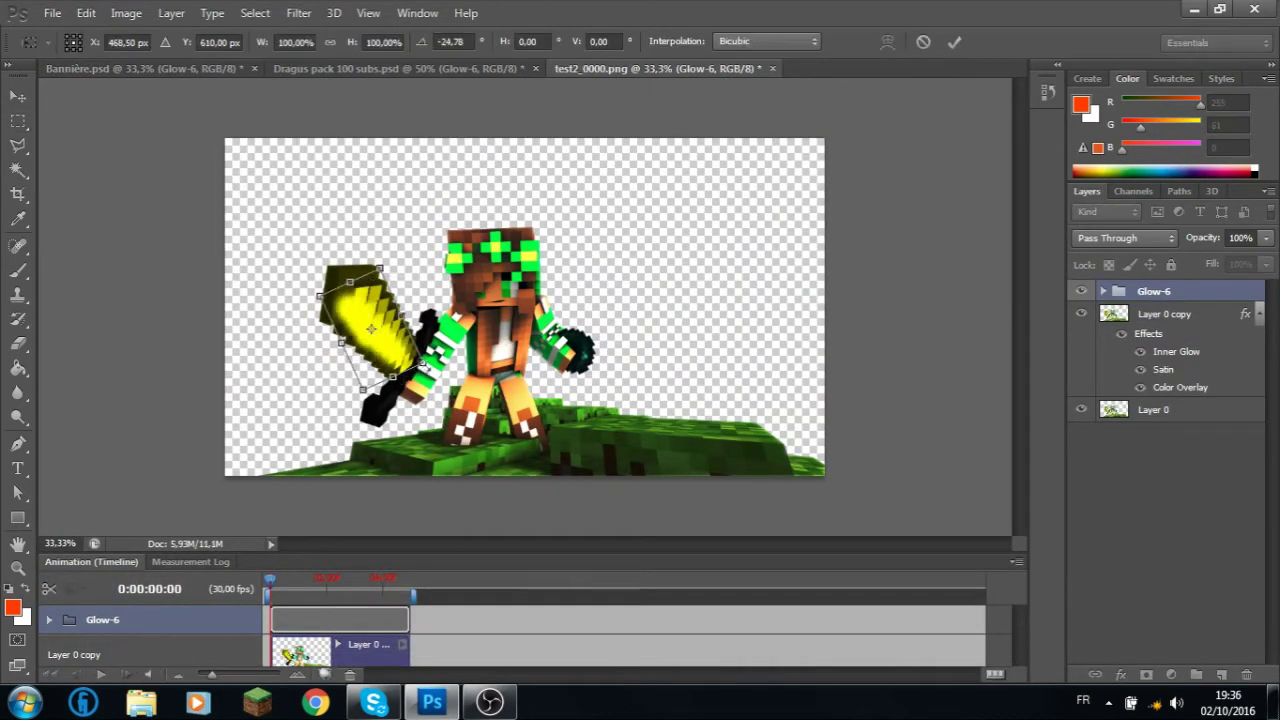
pyautogui.moveTo(393, 376); pyautogui.dragTo(421, 368)
pyautogui.click(955, 43)
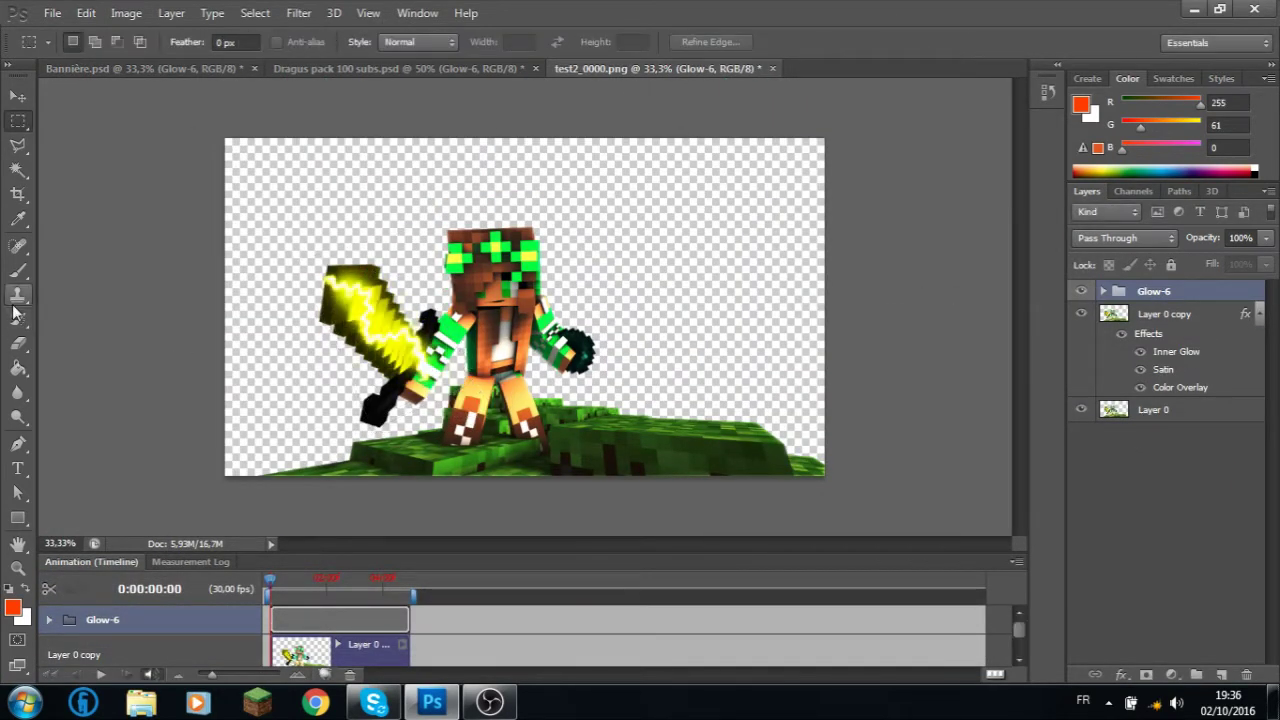
# - Clean up the layers inside the Glow-6 group in test2_0000.png with the Eraser
pyautogui.click(1103, 291)
pyautogui.click(1170, 314)
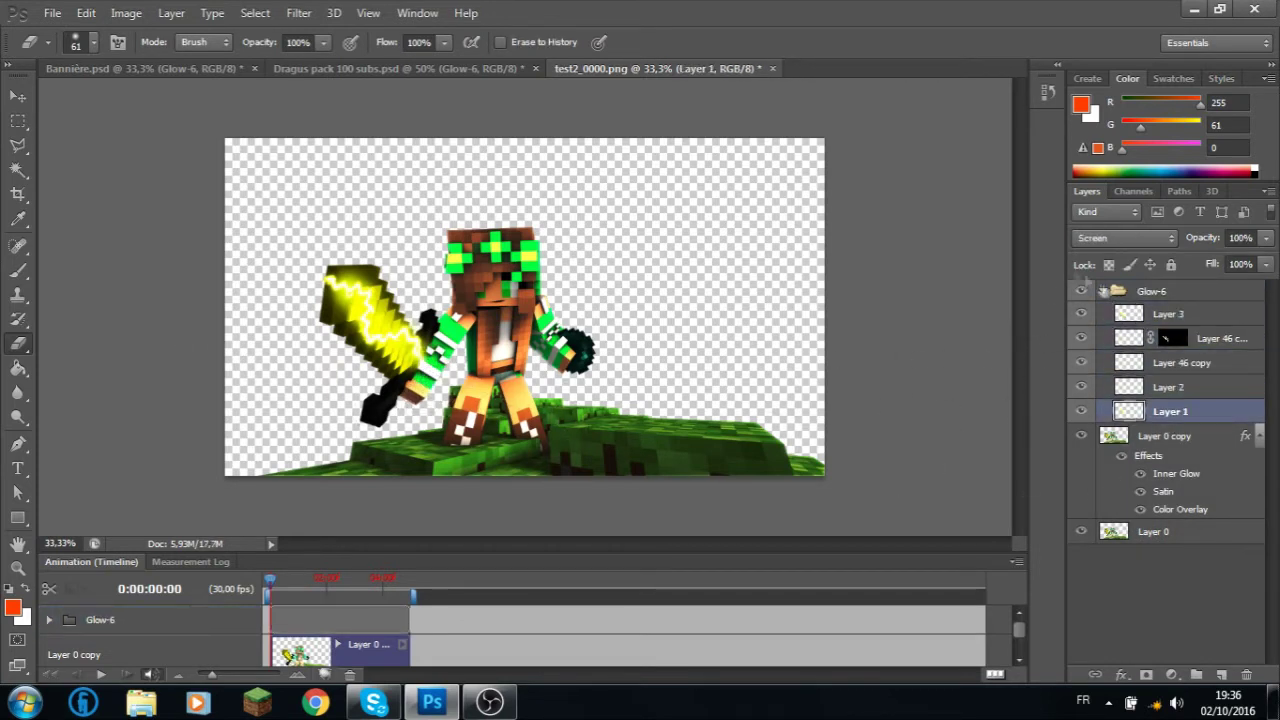
pyautogui.click(1103, 291)
# - Try to duplicate the blue Flare 1 layer from the pack's Flares group into test2_0000.png, and undo it
pyautogui.hotkey('ctrl', 'Tab')
pyautogui.doubleClick(1210, 291)
pyautogui.press('Escape')
pyautogui.click(1103, 464)
pyautogui.rightClick(1160, 491)
pyautogui.click(1143, 94)
pyautogui.click(737, 283)
pyautogui.click(654, 329)
pyautogui.click(809, 214)
pyautogui.hotkey('ctrl', 'Tab')
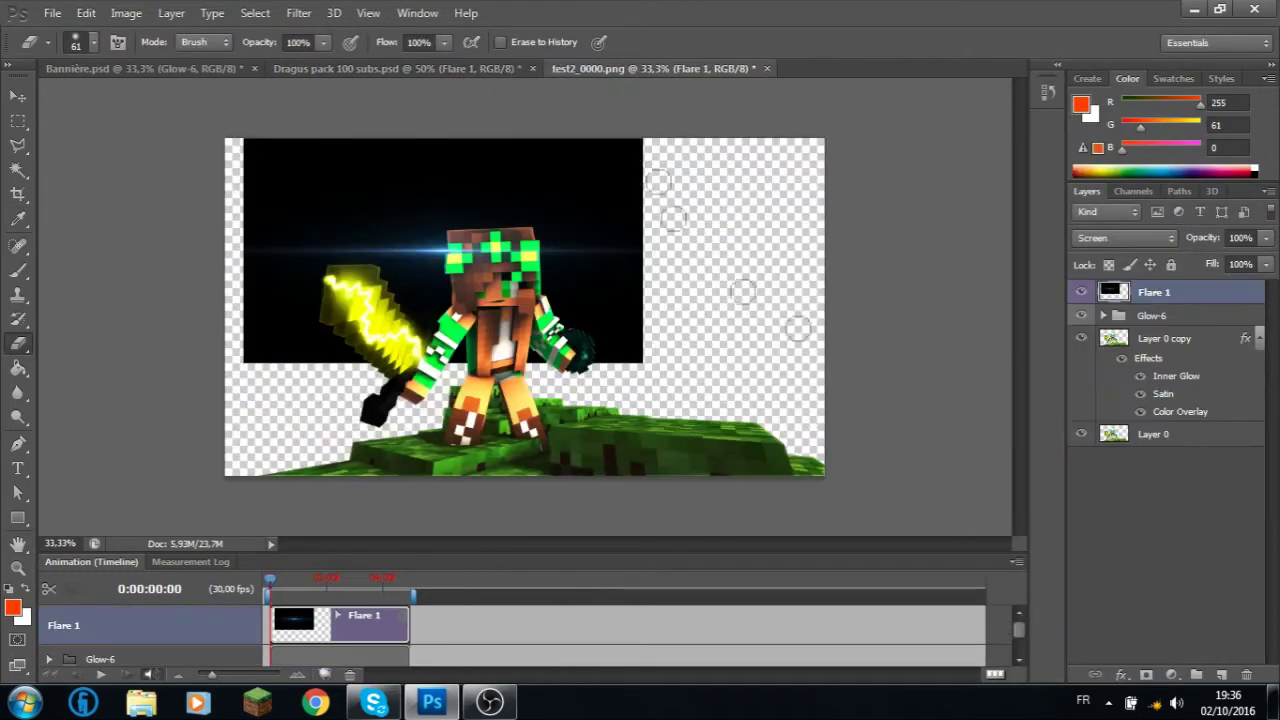
pyautogui.hotkey('ctrl', 'z')
# - Try again to duplicate the pack's Flare 1 layer into another open document, and switch to Bannière.psd
pyautogui.hotkey('ctrl', 'shift', 'Tab')
pyautogui.rightClick(1160, 486)
pyautogui.click(1143, 94)
pyautogui.click(734, 280)
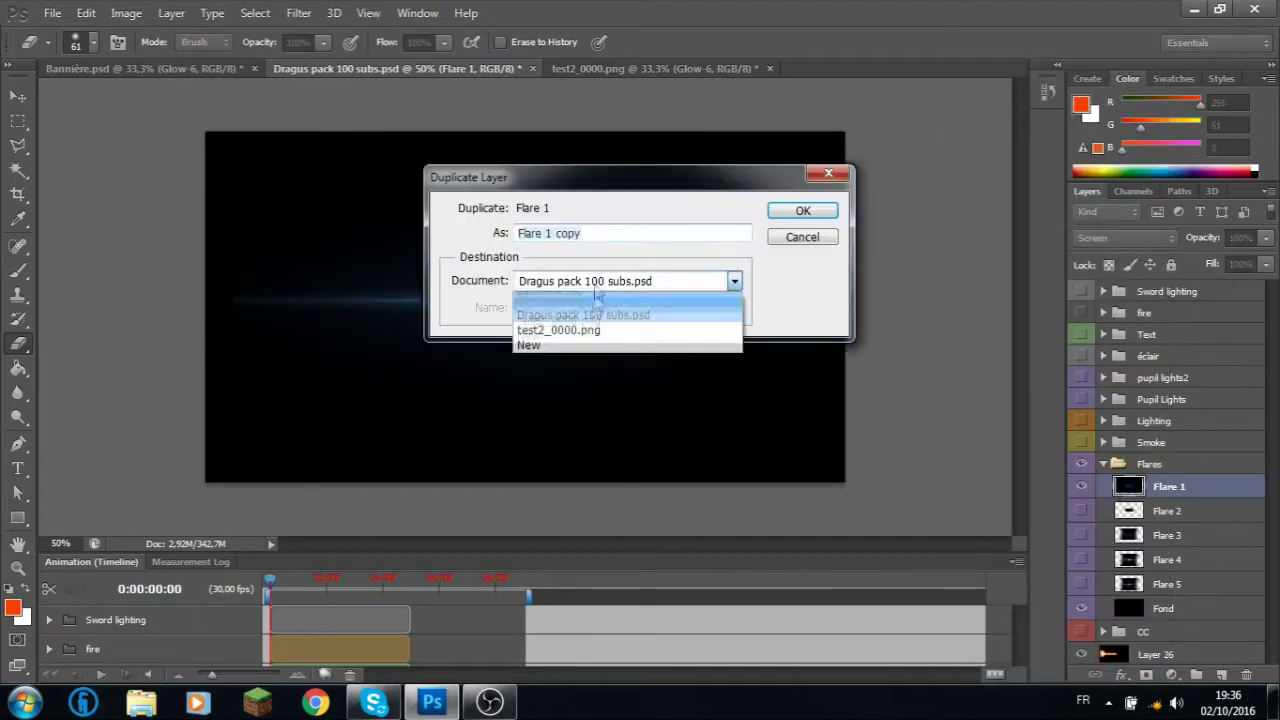
pyautogui.click(600, 311)
pyautogui.click(809, 209)
pyautogui.click(703, 70)
pyautogui.hotkey('ctrl', 'Tab')
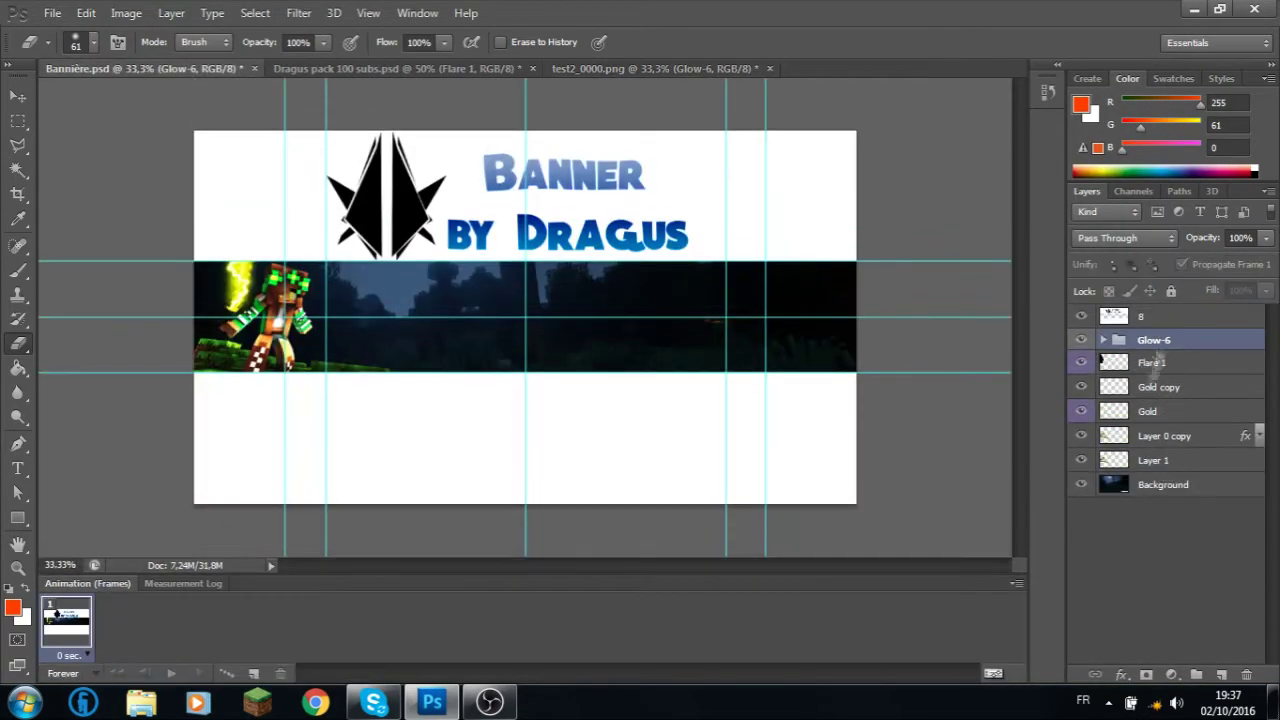
# - Try to duplicate the recoloured Flare 1 layer from Bannière.psd into test2_0000.png, and undo it
pyautogui.click(1158, 365)
pyautogui.rightClick(1158, 367)
pyautogui.click(1143, 94)
pyautogui.click(734, 280)
pyautogui.click(654, 329)
pyautogui.click(809, 209)
pyautogui.hotkey('ctrl', 'shift', 'Tab')
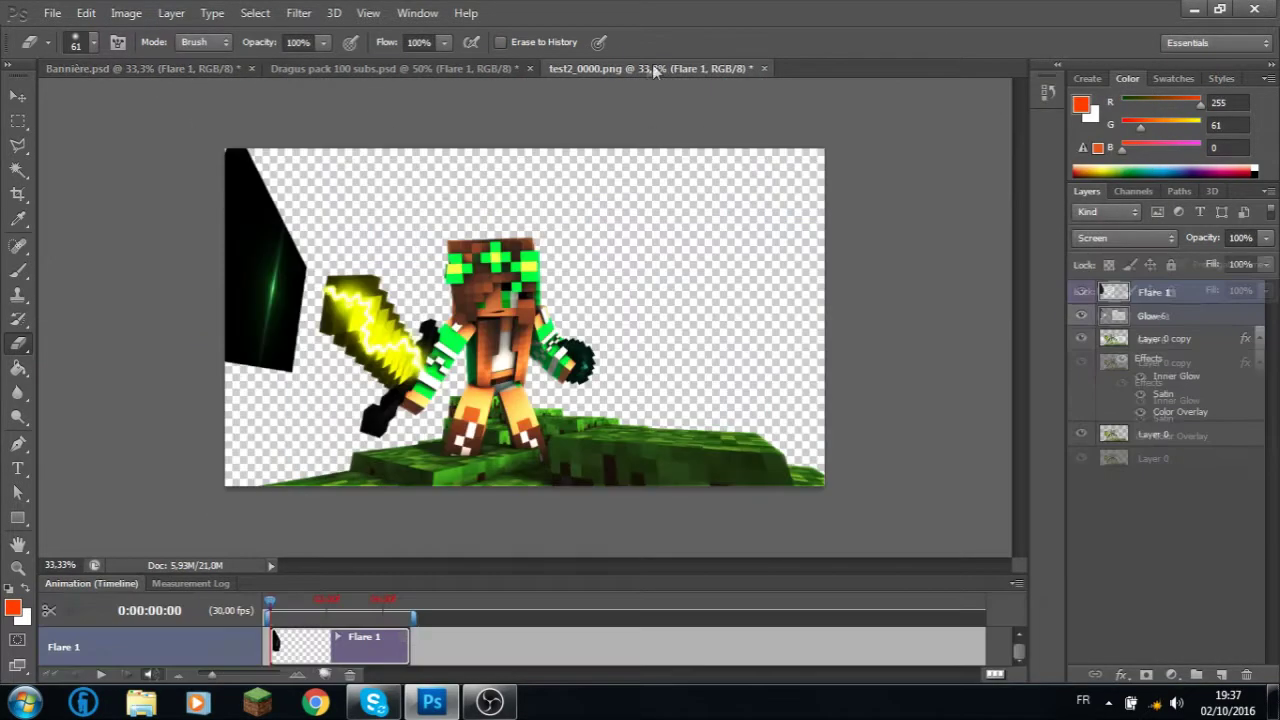
pyautogui.hotkey('ctrl', 'z')
# - Duplicate Bannière.psd's recoloured Flare 1 into test2_0000.png once more and switch to that document
pyautogui.hotkey('ctrl', 'Tab')
pyautogui.rightClick(1158, 365)
pyautogui.click(1143, 94)
pyautogui.click(734, 282)
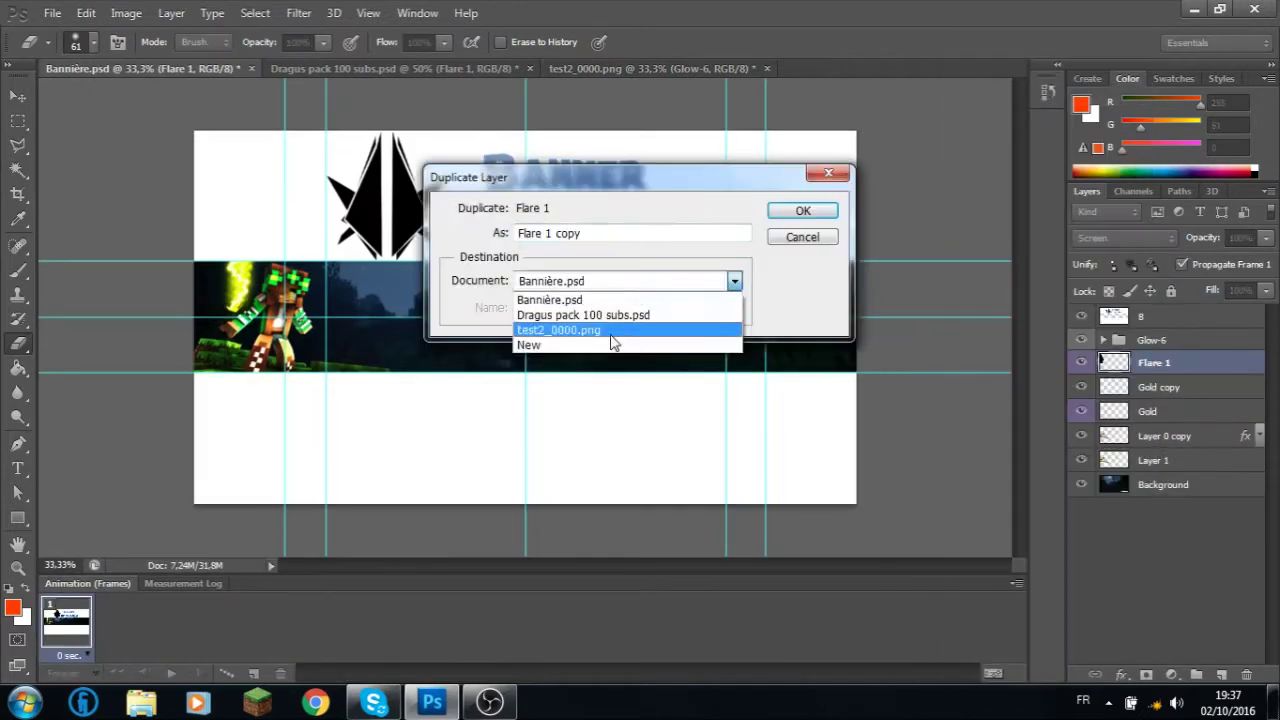
pyautogui.click(654, 329)
pyautogui.click(809, 207)
pyautogui.click(649, 66)
# - Try to cut away the flare's black background with a Magic Wand selection
pyautogui.press('w')
pyautogui.click(231, 207)
pyautogui.press('Delete')
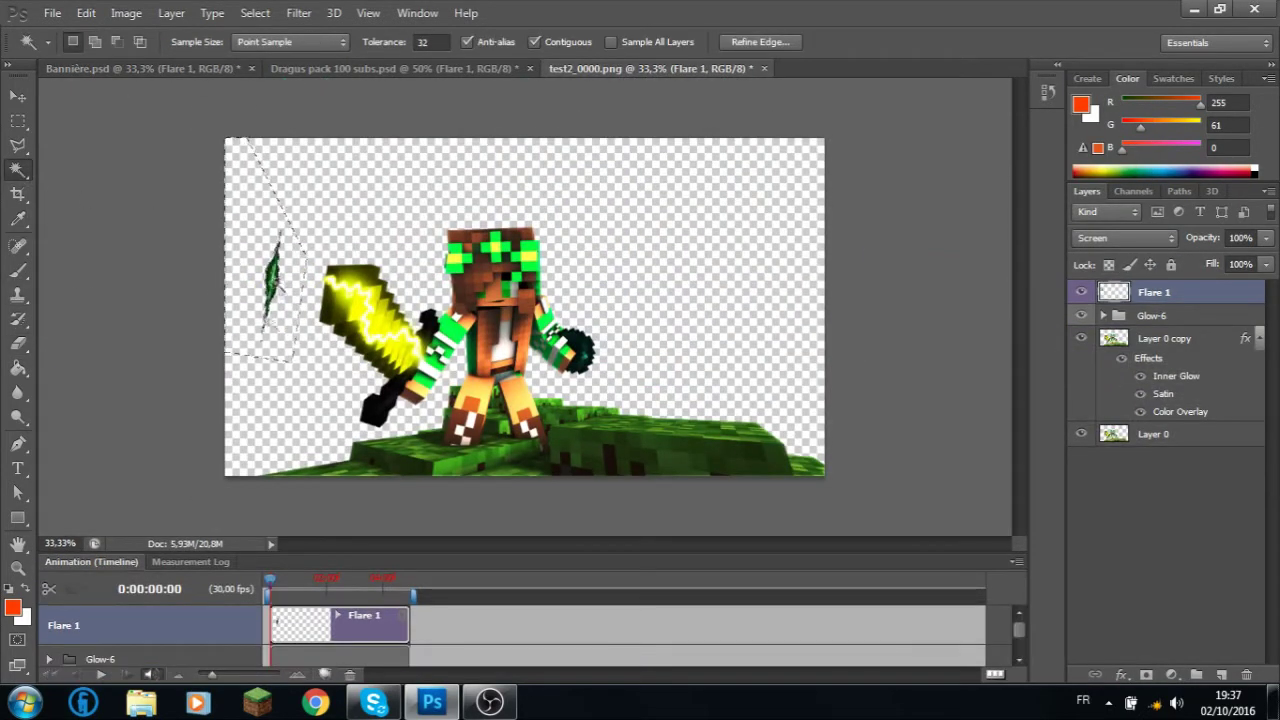
# - Try rotating the flare by about -12°, cancel the transform, and delete the Flare 1 layer from test2_0000.png
pyautogui.hotkey('ctrl', 't')
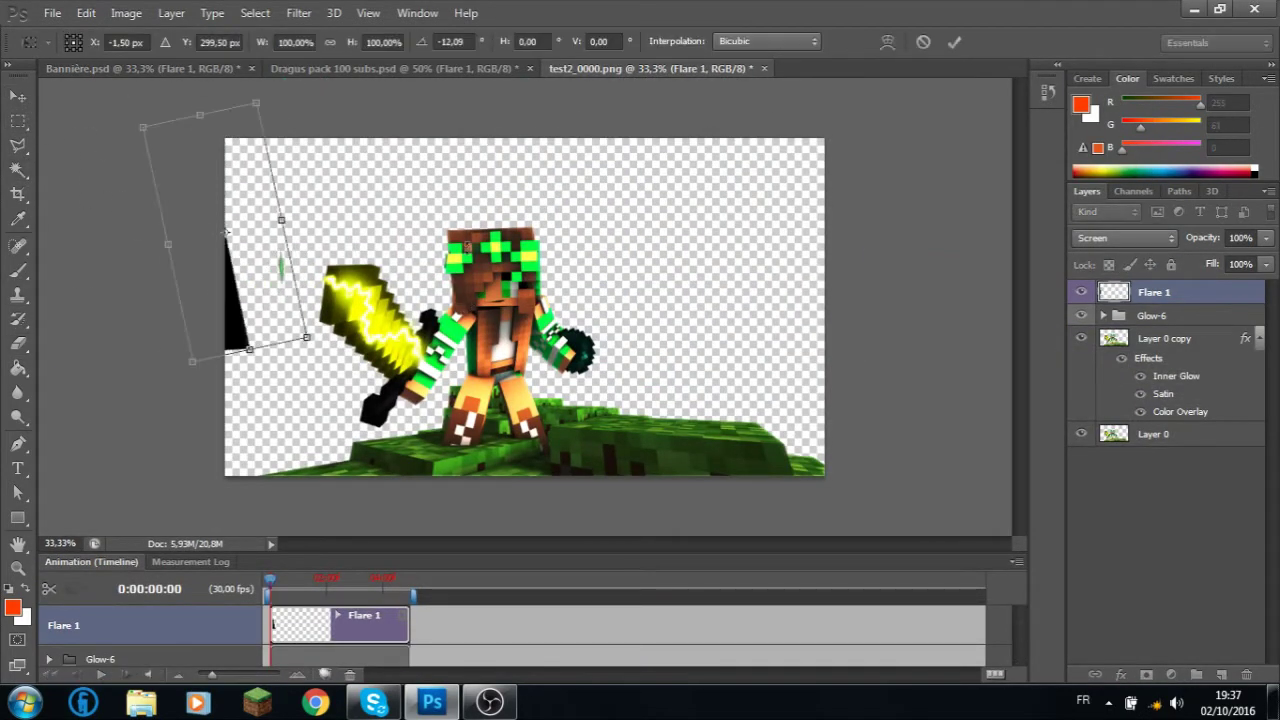
pyautogui.press('Escape')
pyautogui.press('Delete')
# - Duplicate the Gold layer from the pack's Pupil Lights group into test2_0000.png
pyautogui.click(376, 68)
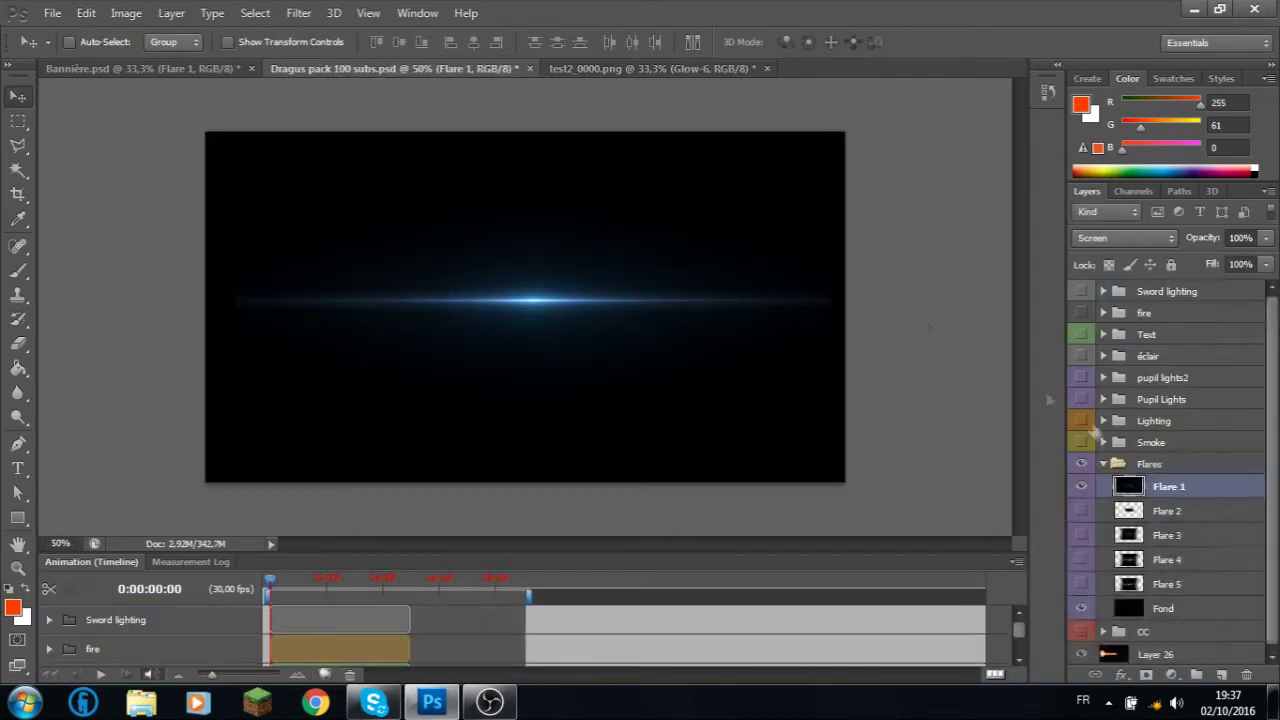
pyautogui.click(1103, 399)
pyautogui.rightClick(1160, 420)
pyautogui.click(1128, 100)
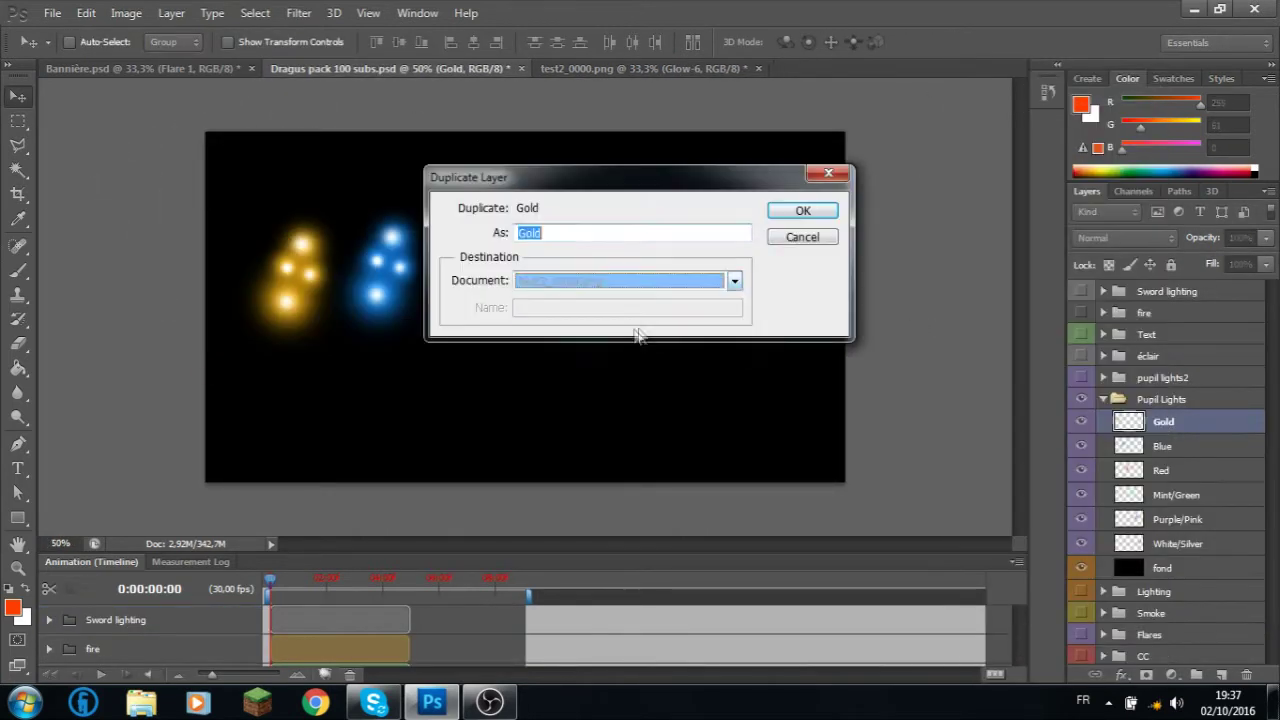
pyautogui.click(591, 280)
pyautogui.click(591, 296)
pyautogui.click(809, 209)
# - Scale the Gold light down and place it over the fully visible eye of the second character
pyautogui.hotkey('ctrl', 'Tab')
pyautogui.hotkey('ctrl', 't')
pyautogui.scroll(3, 537, 297)
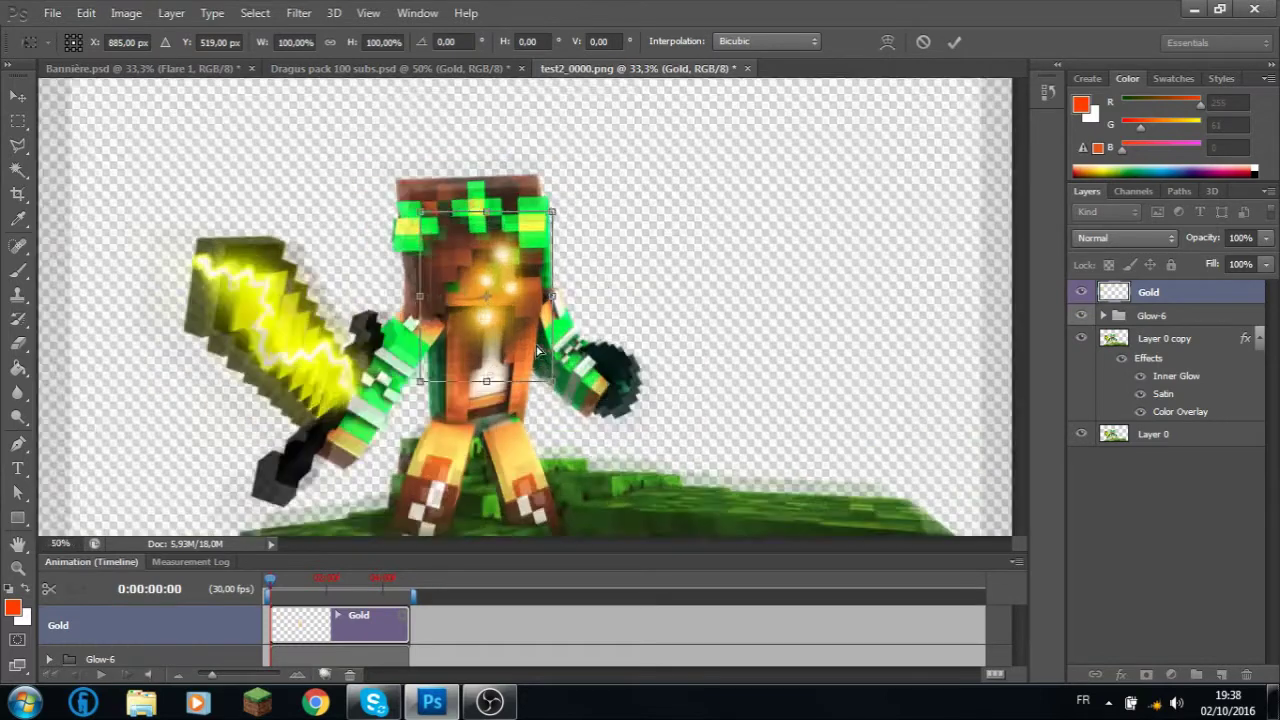
pyautogui.moveTo(442, 219); pyautogui.dragTo(401, 291)
pyautogui.press('Return')
# - Duplicate the Gold light and move the copy onto the second character's other eye
pyautogui.hotkey('ctrl', 'j')
pyautogui.hotkey('ctrl', 't')
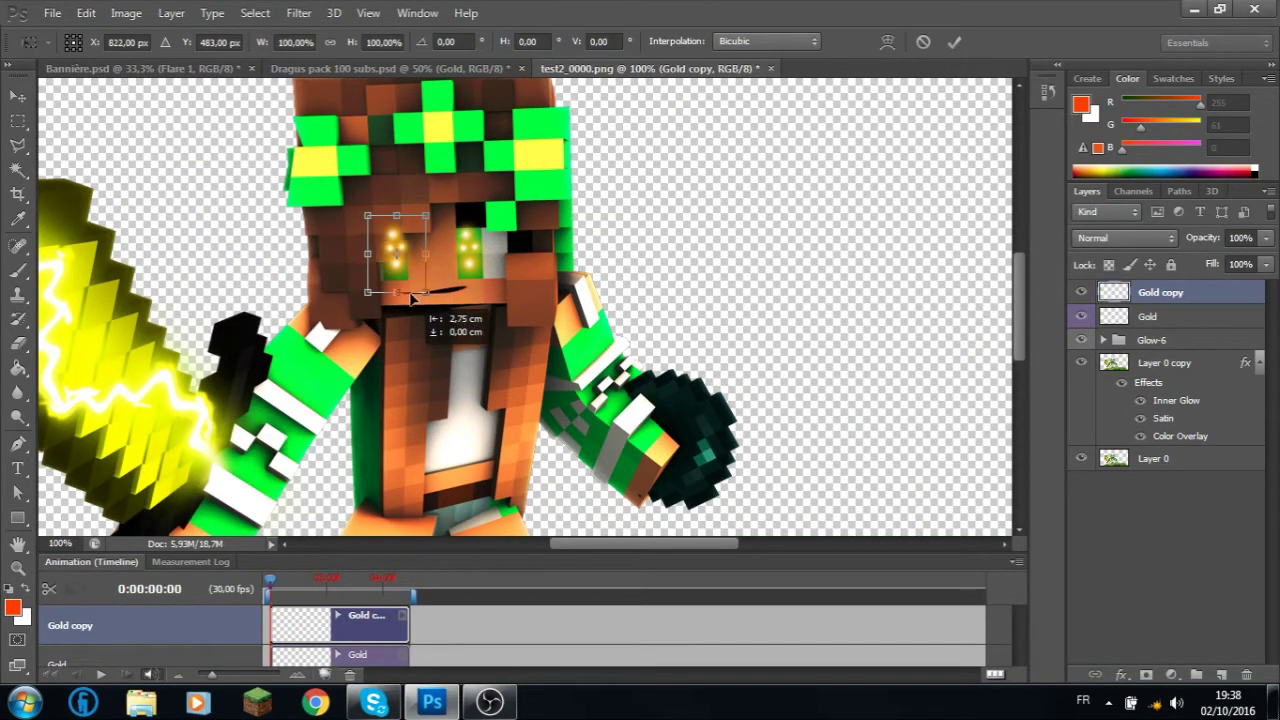
pyautogui.press('Return')
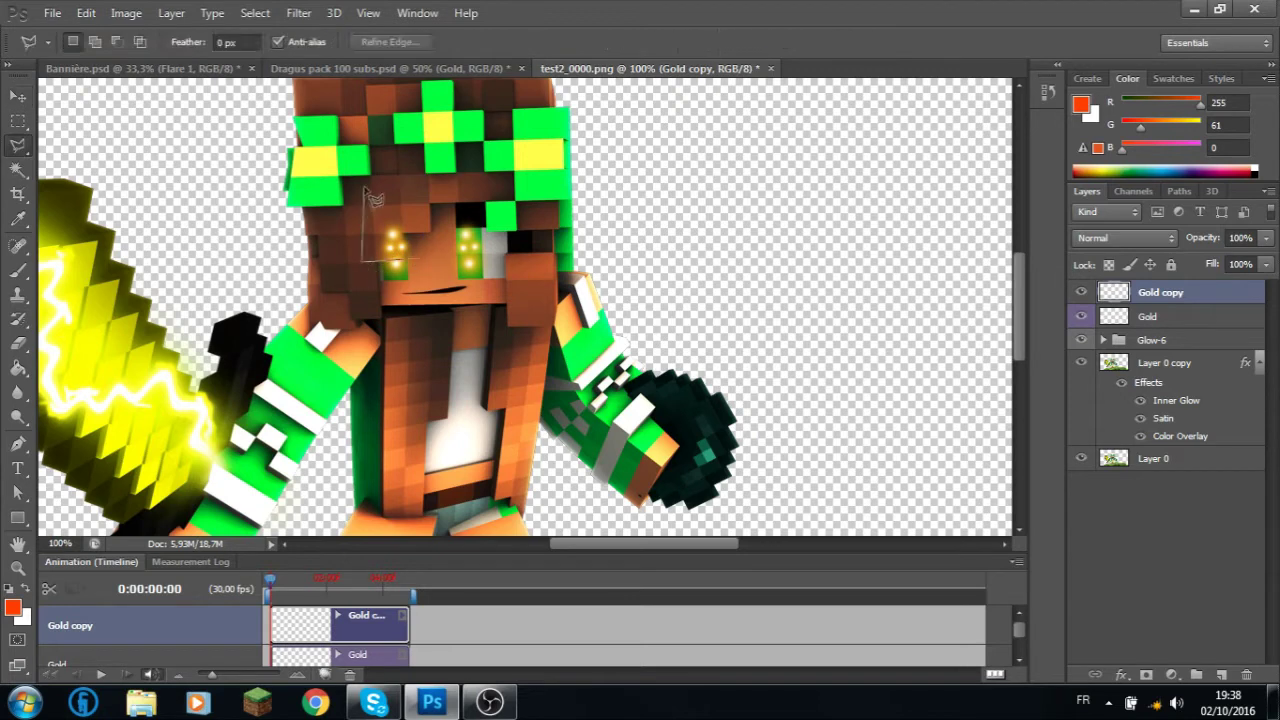
# - Trim the Gold copy light where it covers the hair and duplicate all the character's layers into Bannière.psd
pyautogui.hotkey('ctrl', 'd')
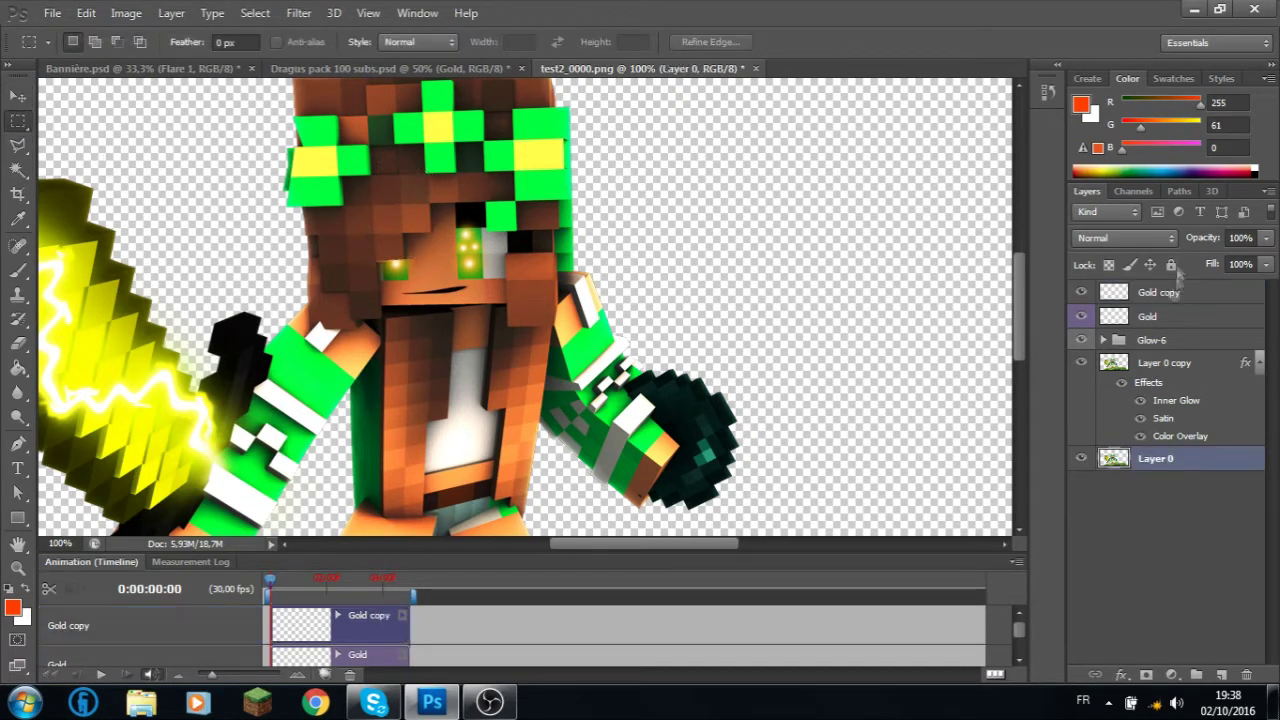
pyautogui.hotkey('ctrl', 'alt', 'a')
pyautogui.rightClick(1165, 340)
pyautogui.click(1006, 94)
pyautogui.click(802, 211)
pyautogui.click(122, 70)
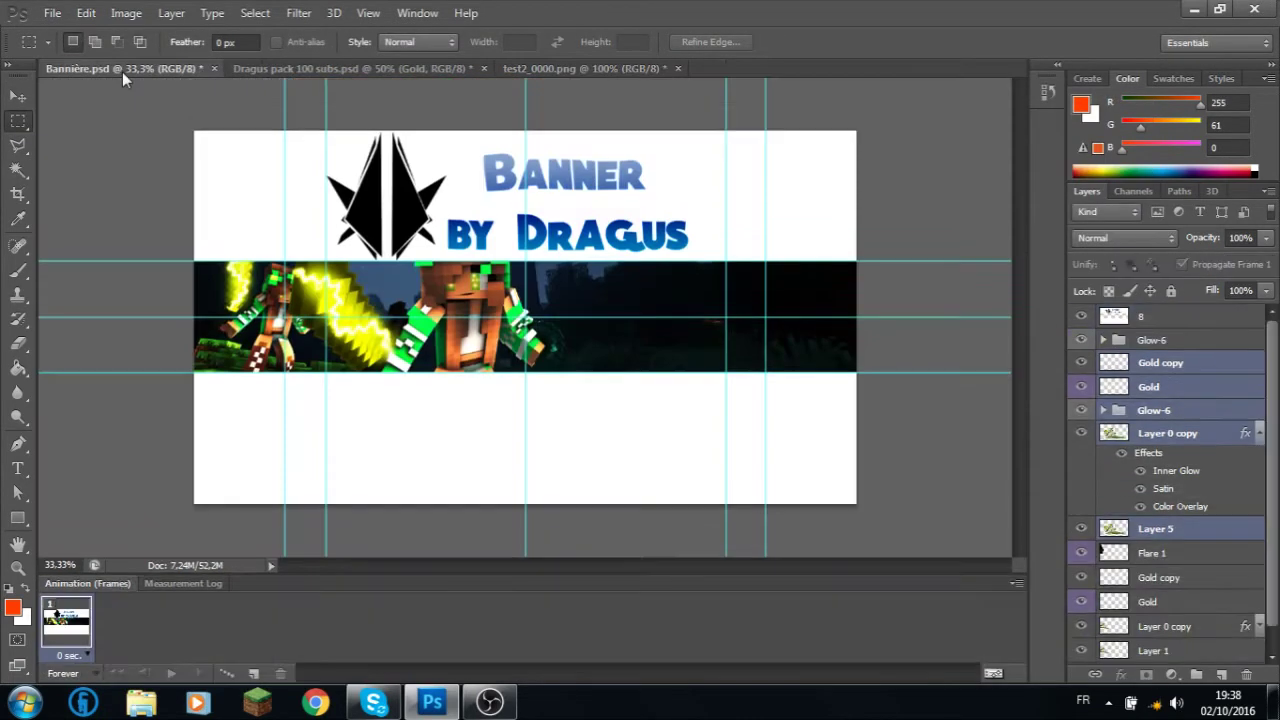
# - Scale the second character's layers to about 51.5%, rotate them about -6.3°, and place them in the right half of the banner
pyautogui.hotkey('ctrl', 't')
pyautogui.moveTo(849, 469); pyautogui.dragTo(808, 362)
pyautogui.moveTo(700, 330); pyautogui.dragTo(800, 335)
pyautogui.moveTo(952, 398); pyautogui.dragTo(930, 360)
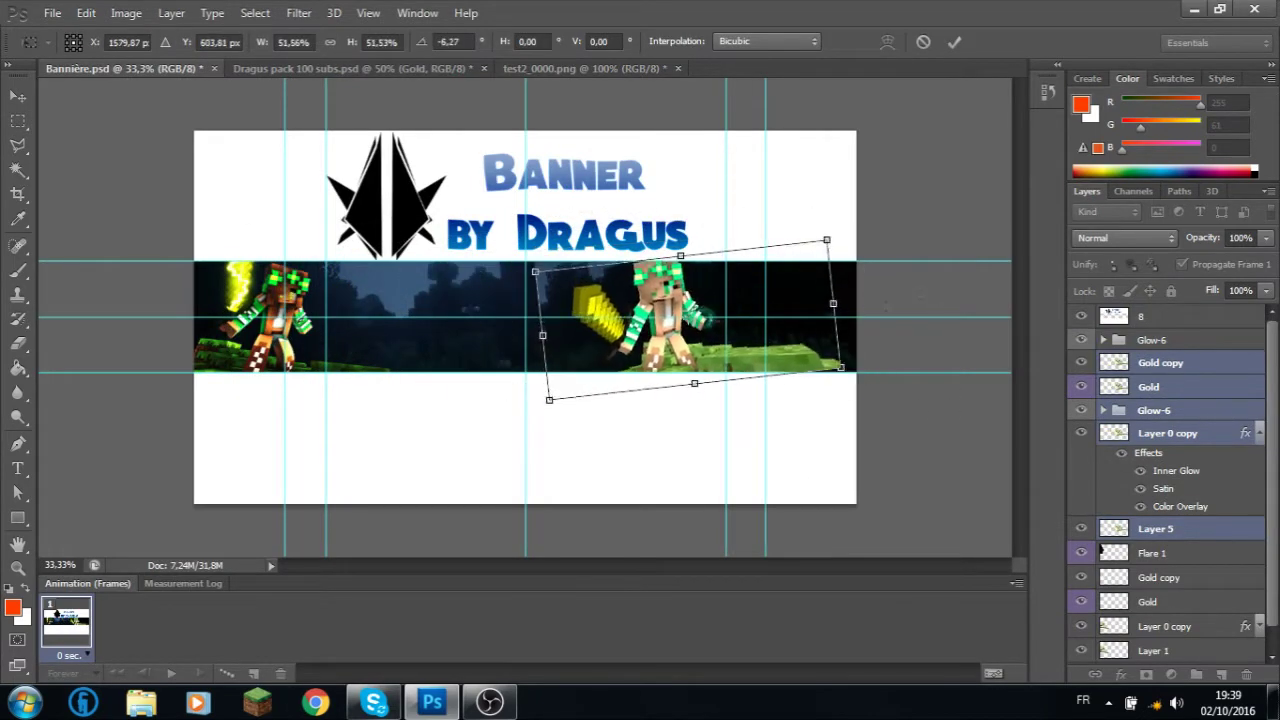
pyautogui.click(954, 41)
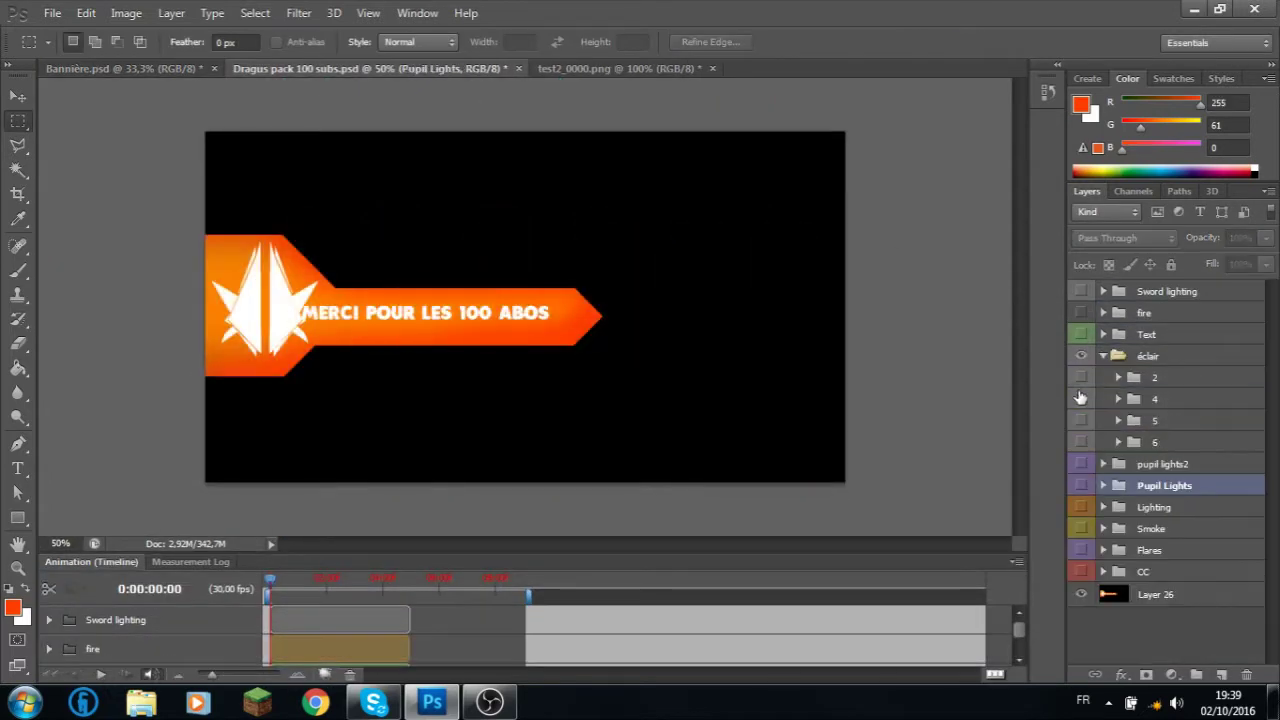
# - Duplicate group 5 from the pack's éclair group into Bannière.psd
pyautogui.rightClick(1157, 428)
pyautogui.click(1014, 229)
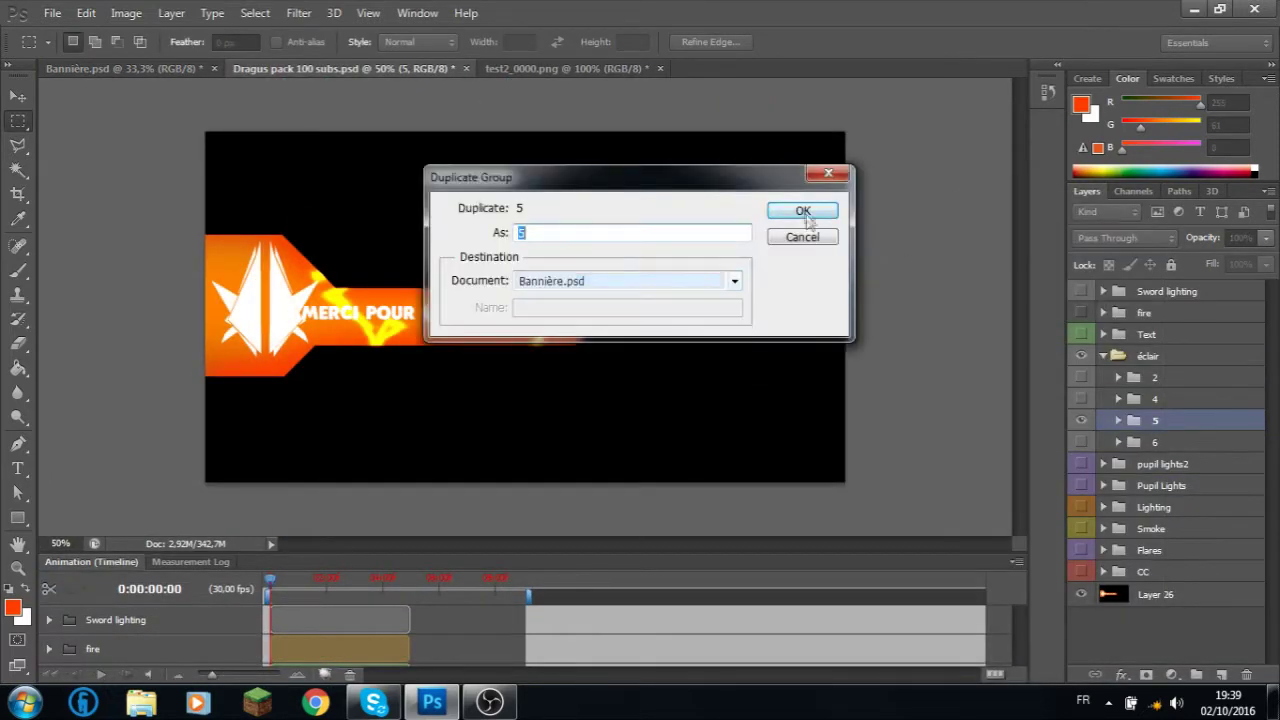
pyautogui.click(811, 209)
# - Scale the lightning group to about 14%, rotate it about 22°, and place it around the orb in the second character's hand
pyautogui.hotkey('ctrl', 't')
pyautogui.moveTo(662, 364); pyautogui.dragTo(768, 347)
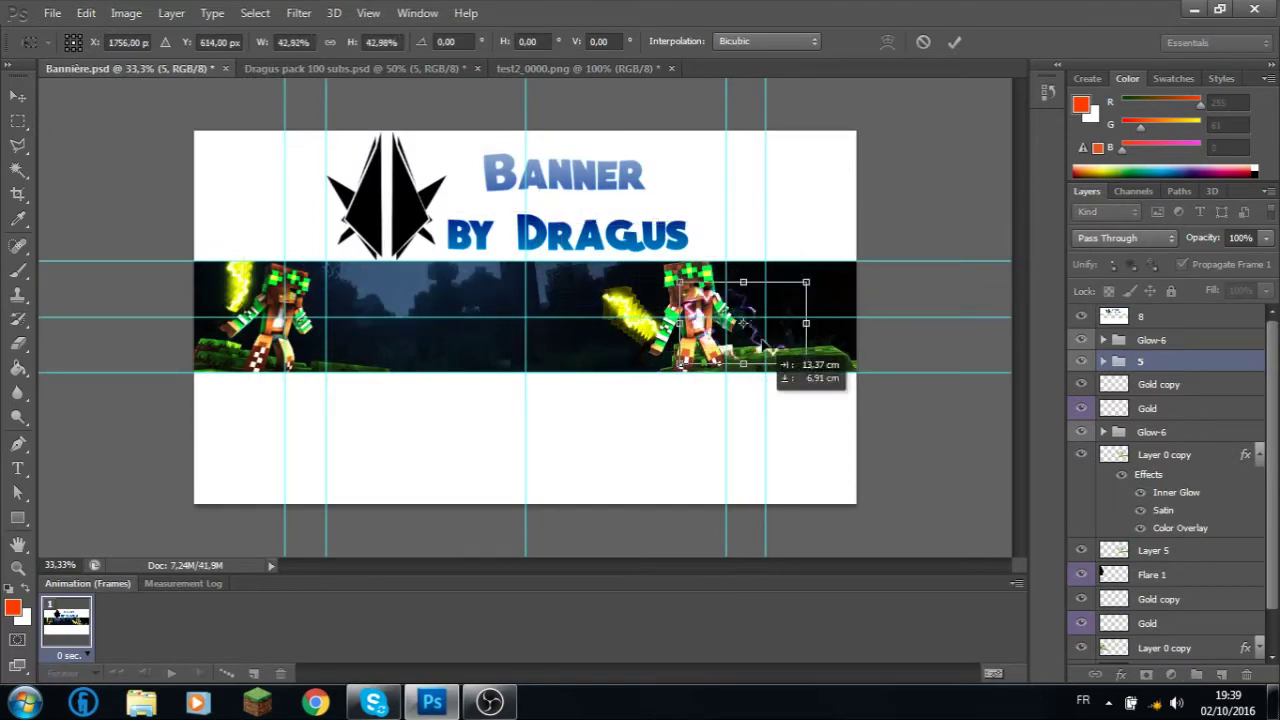
pyautogui.scroll(5, 760, 328)
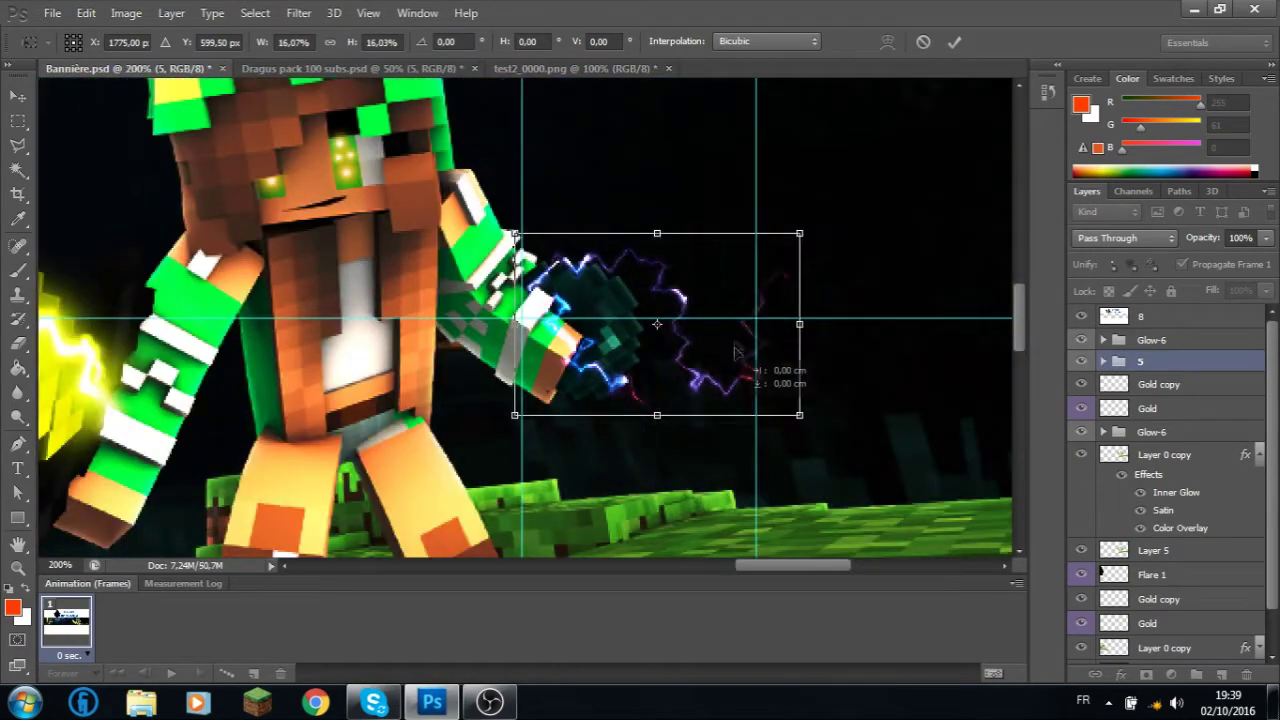
pyautogui.moveTo(823, 329); pyautogui.dragTo(812, 392)
pyautogui.moveTo(822, 302); pyautogui.dragTo(778, 310)
pyautogui.moveTo(679, 370); pyautogui.dragTo(657, 371)
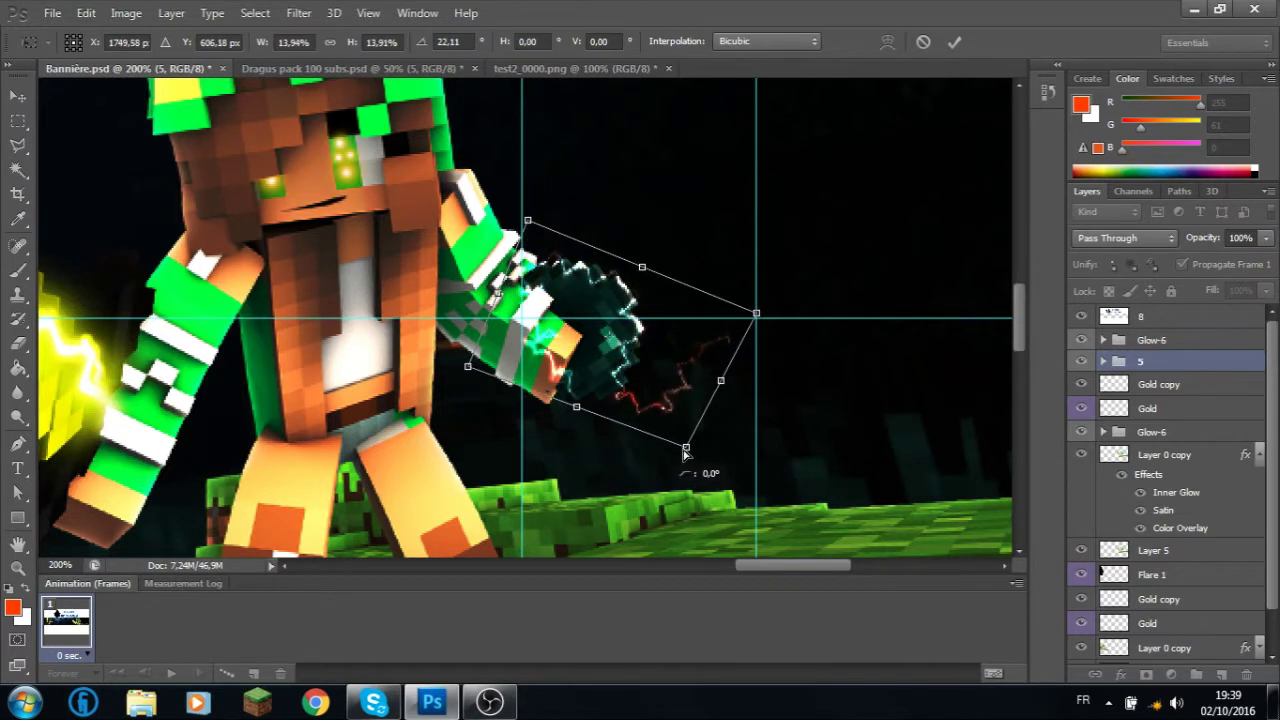
pyautogui.press('Return')
# - Cut away the part of the lightning that covers the second character's hand
pyautogui.press('m')
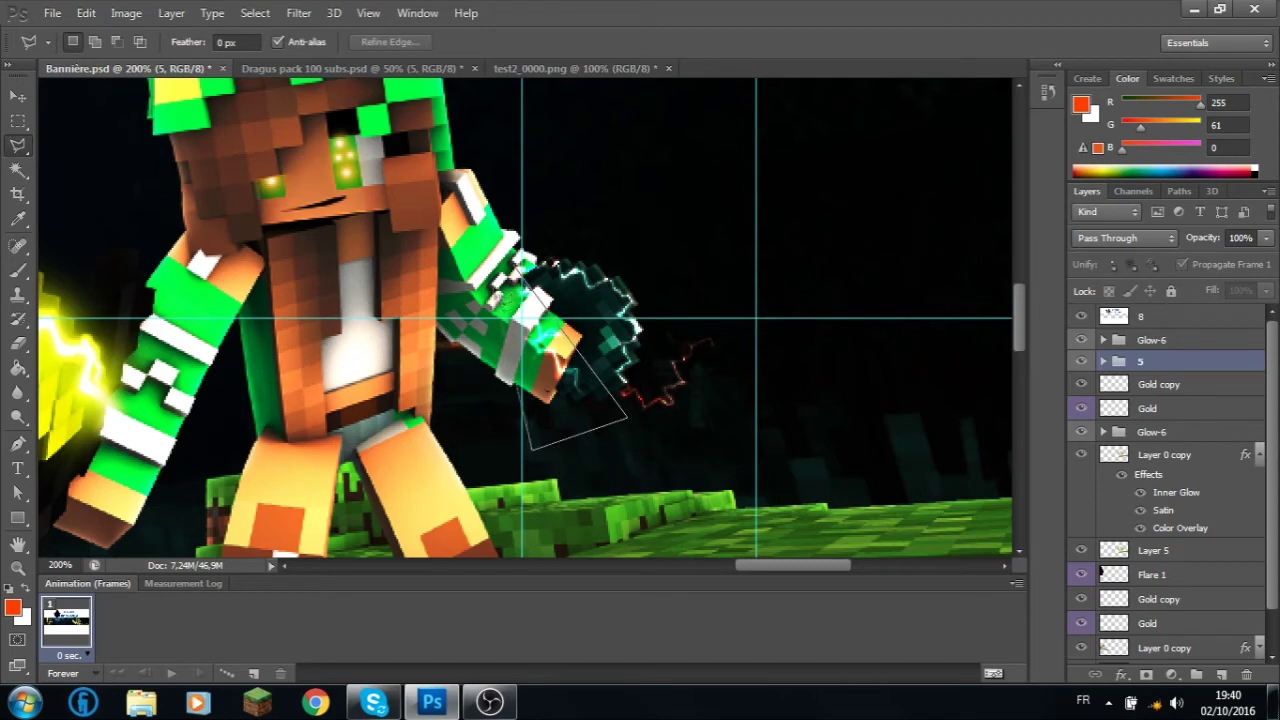
pyautogui.press('Delete')
pyautogui.press('Return')
pyautogui.press('m')
pyautogui.scroll(-5, 500, 320)
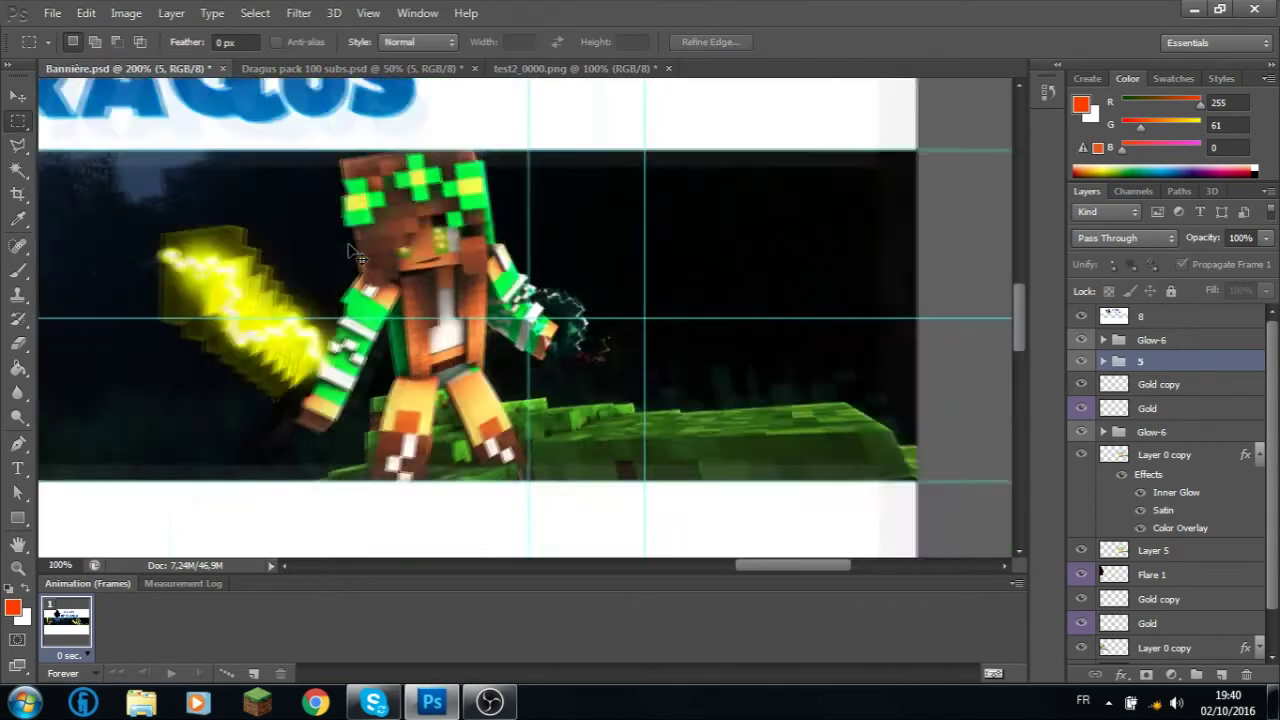
# - Open text0000.png and reshape the SPARTA GIRL lettering with Liquify's Bloat tool at brush size 151
pyautogui.hotkey('alt', 'f')
pyautogui.write('ote')
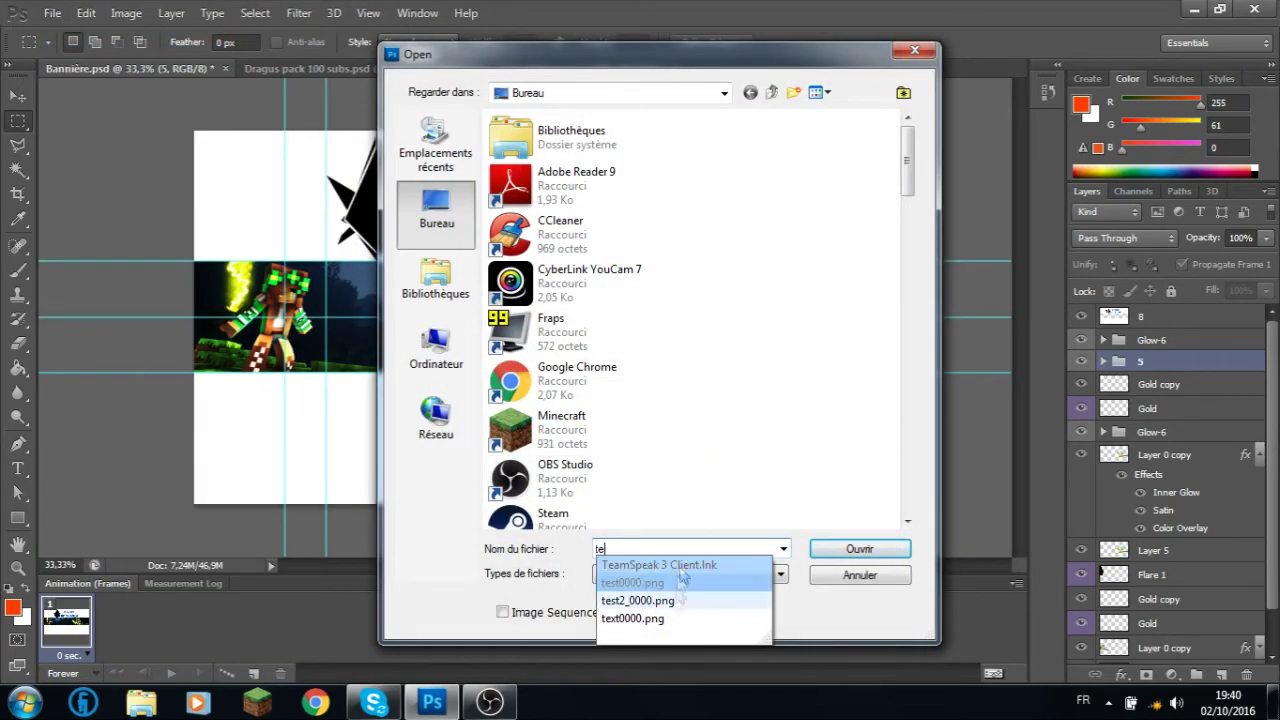
pyautogui.press('Return')
pyautogui.hotkey('ctrl', 'shift', 'x')
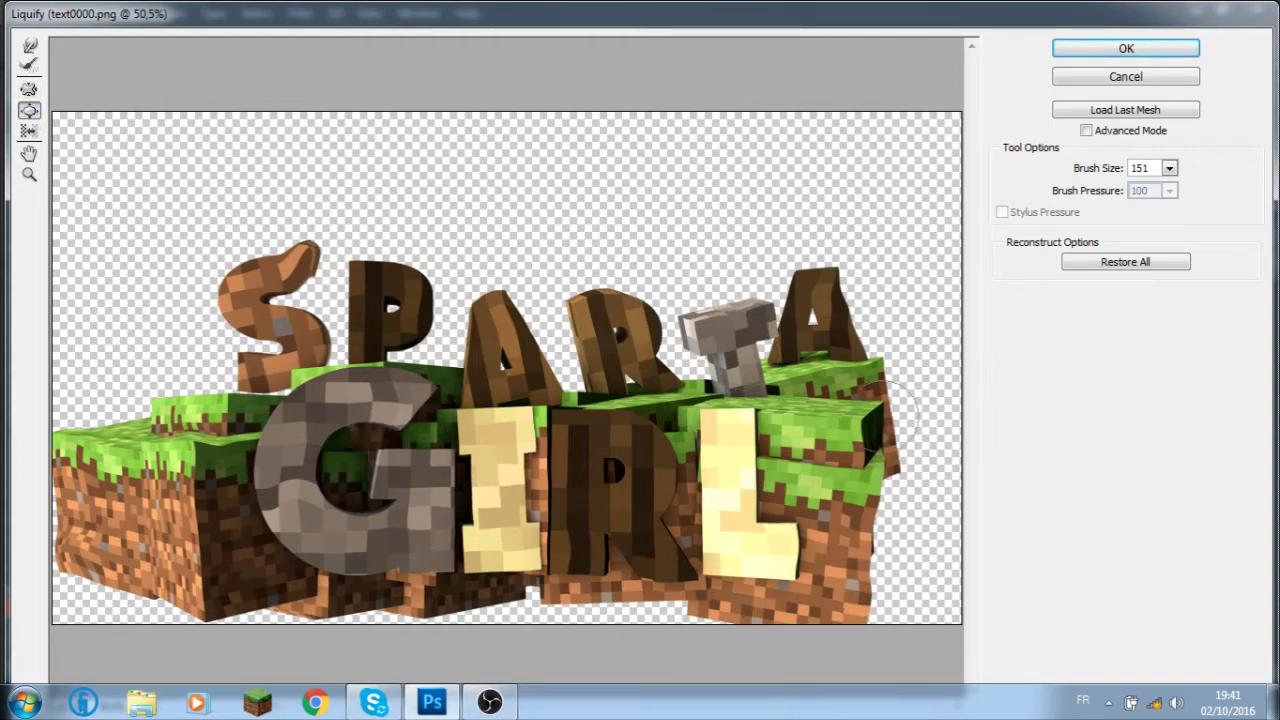
pyautogui.click(1126, 48)
# - Duplicate the lettering's Layer 0 into Bannière.psd and switch to that document
pyautogui.rightClick(1143, 289)
pyautogui.click(1030, 92)
pyautogui.click(735, 286)
pyautogui.click(616, 294)
pyautogui.click(814, 209)
pyautogui.click(140, 68)
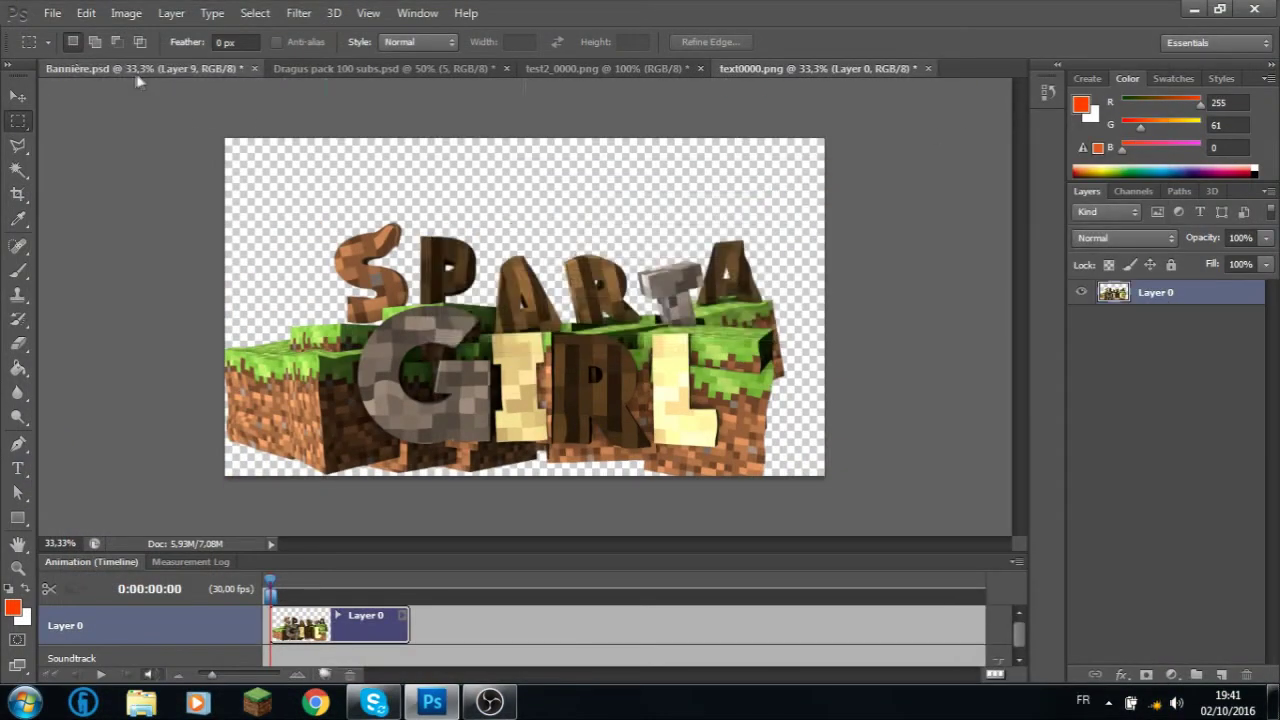
# - Scale the lettering down and place it in the banner strip between the two characters
pyautogui.hotkey('ctrl', 't')
pyautogui.moveTo(578, 318); pyautogui.dragTo(603, 360)
pyautogui.click(954, 41)
pyautogui.hotkey('ctrl', 't')
pyautogui.press('Return')
# - Duplicate the lettering layer and give the copy a black Satin effect in Overlay mode
pyautogui.hotkey('ctrl', 'j')
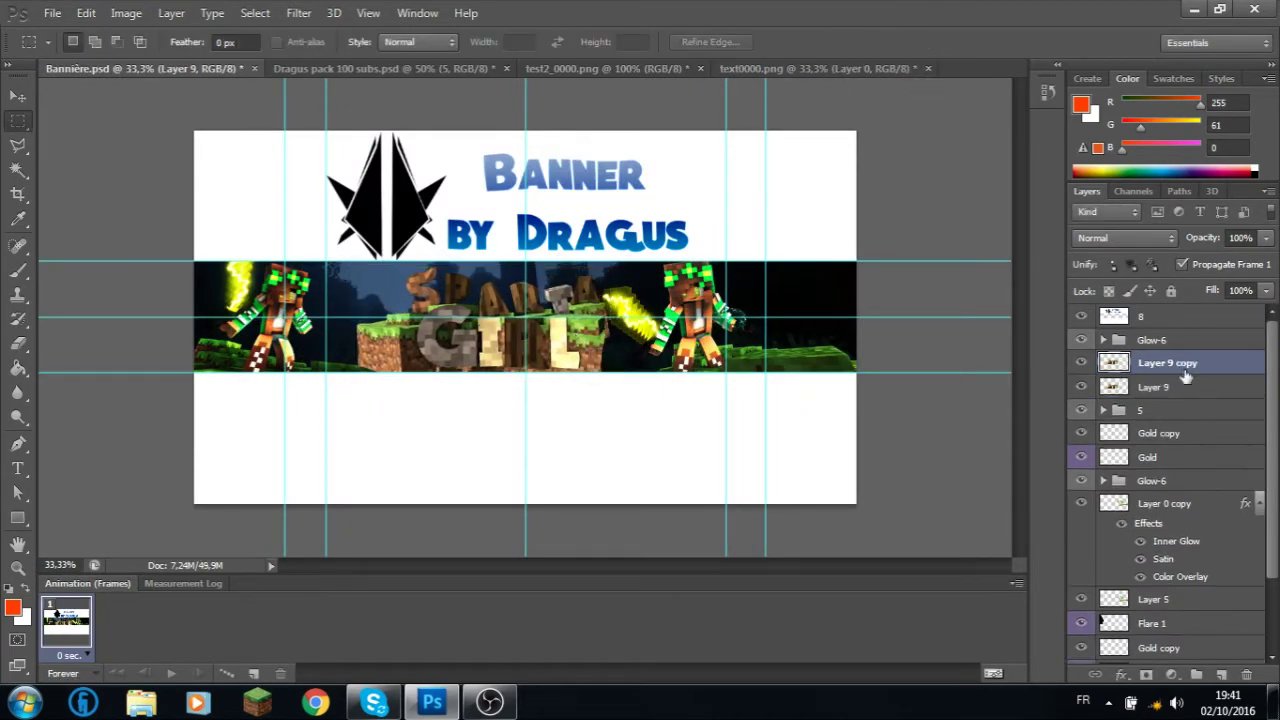
pyautogui.doubleClick(1200, 362)
pyautogui.click(700, 363)
pyautogui.click(990, 201)
pyautogui.click(960, 448)
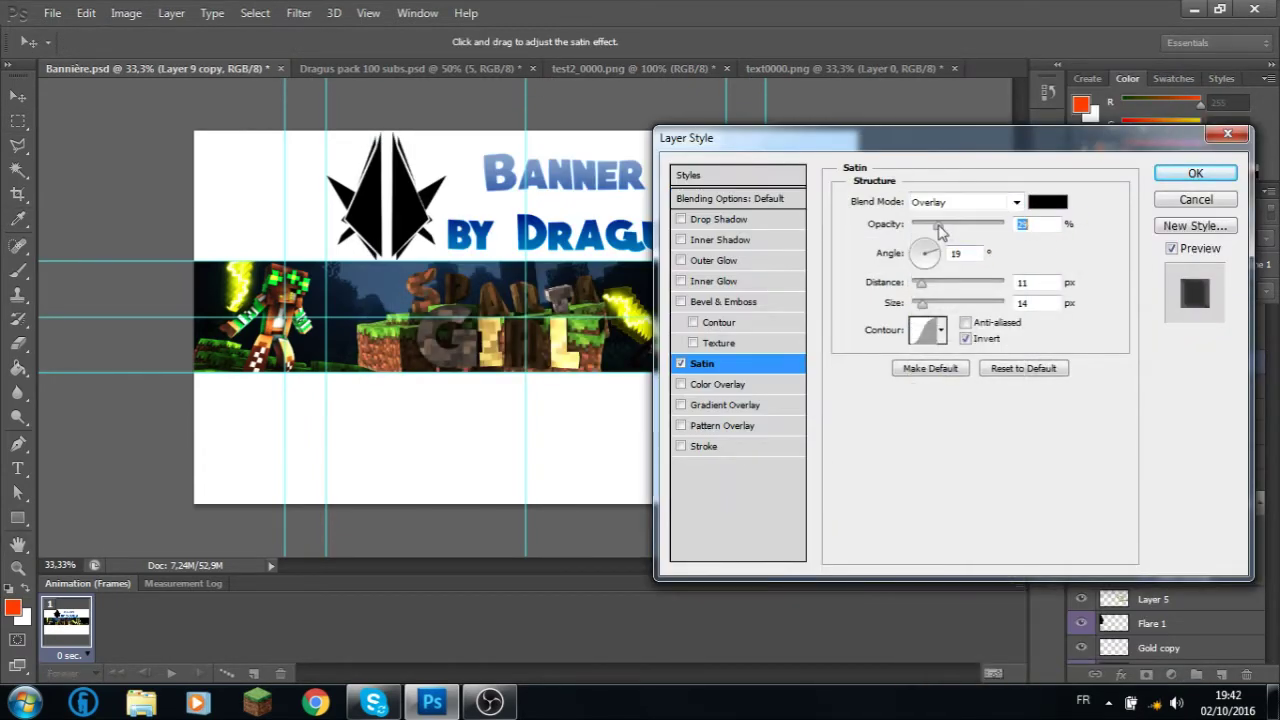
# - Add a black Color Overlay in Overlay blend mode to the lettering copy
pyautogui.click(725, 384)
pyautogui.click(993, 203)
pyautogui.click(960, 448)
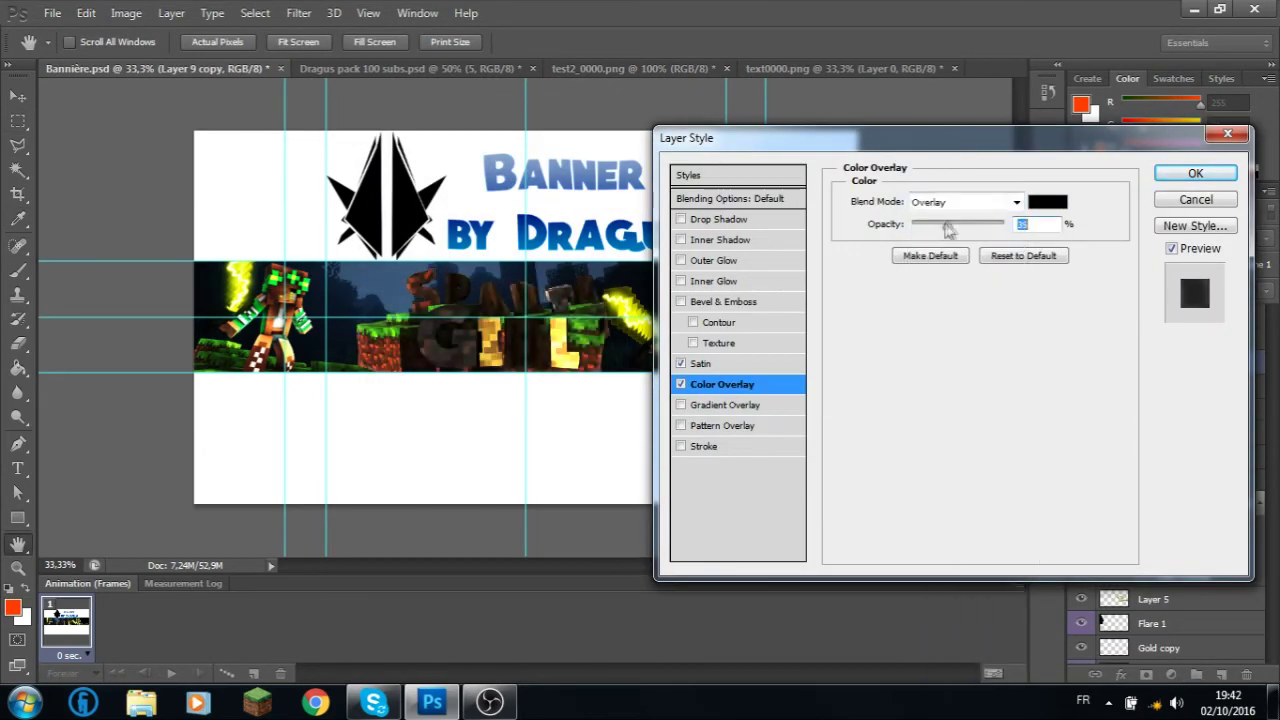
# - Add a white Inner Glow to the lettering copy in Overlay mode with 100% opacity and 70 px size
pyautogui.click(713, 281)
pyautogui.click(965, 201)
pyautogui.click(960, 448)
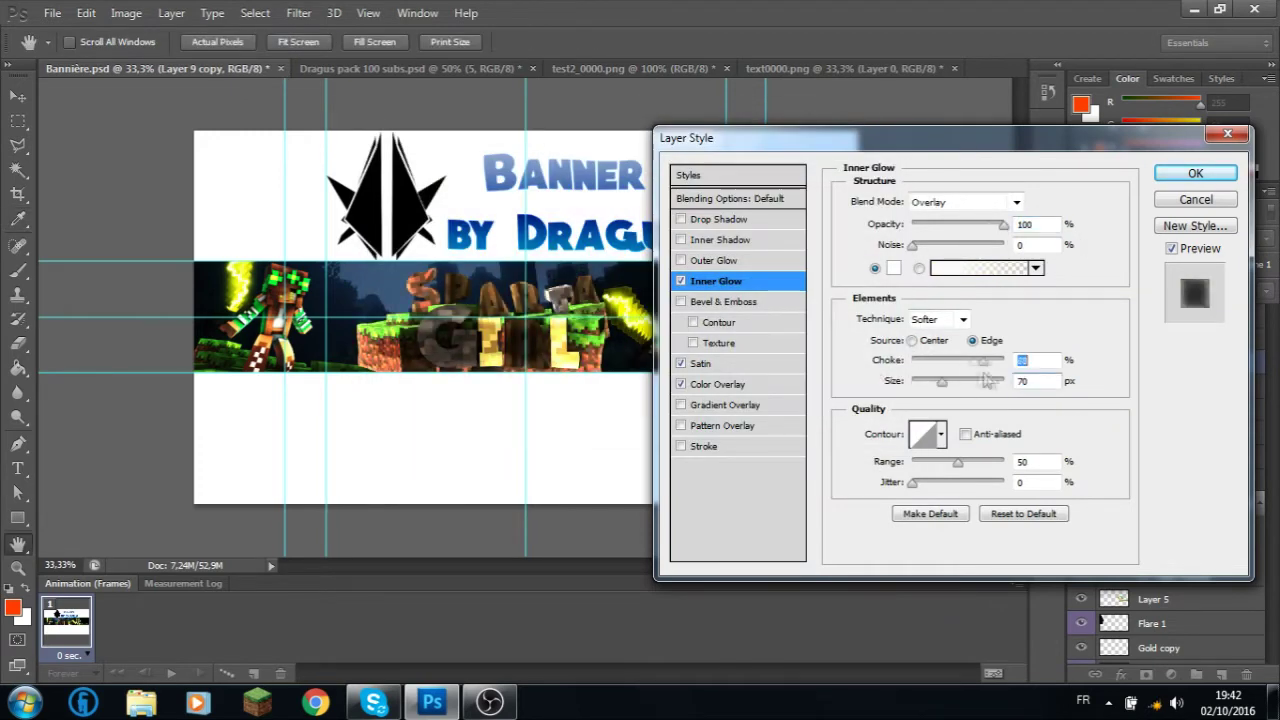
pyautogui.click(1195, 173)
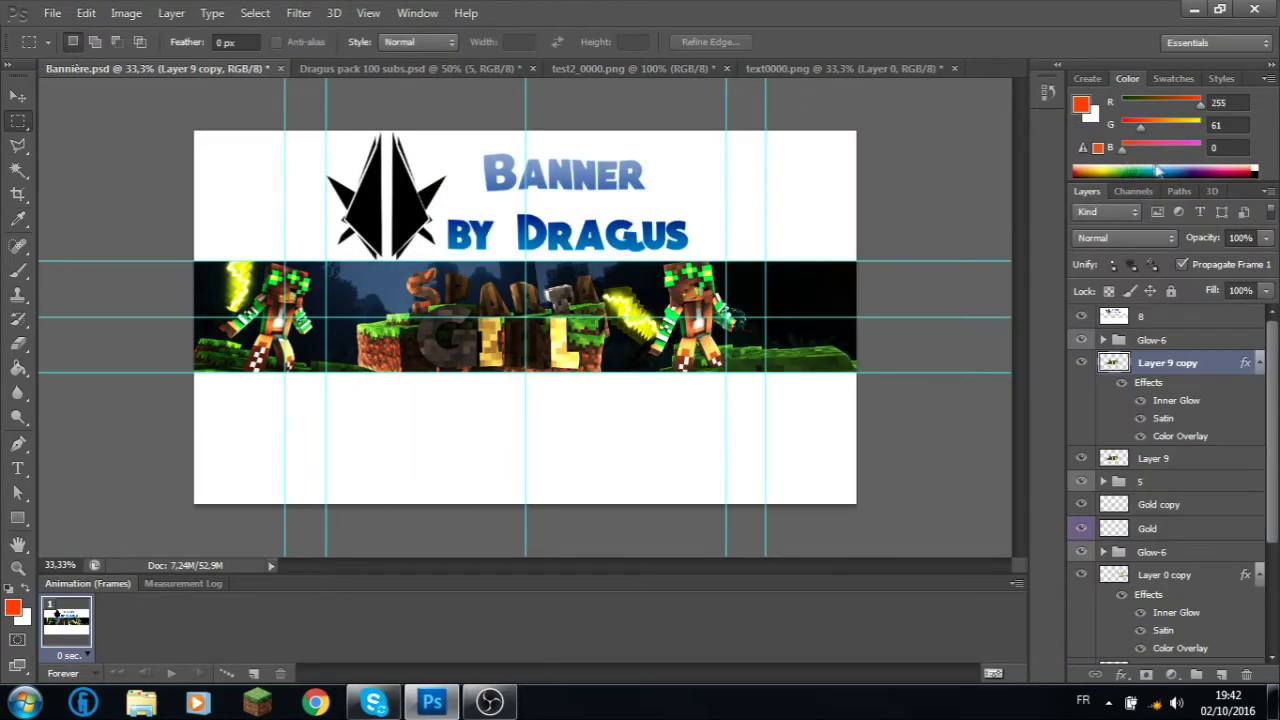
# - Close text0000.png without saving, and show and expand the CC group in the effects pack
pyautogui.click(954, 68)
pyautogui.click(631, 271)
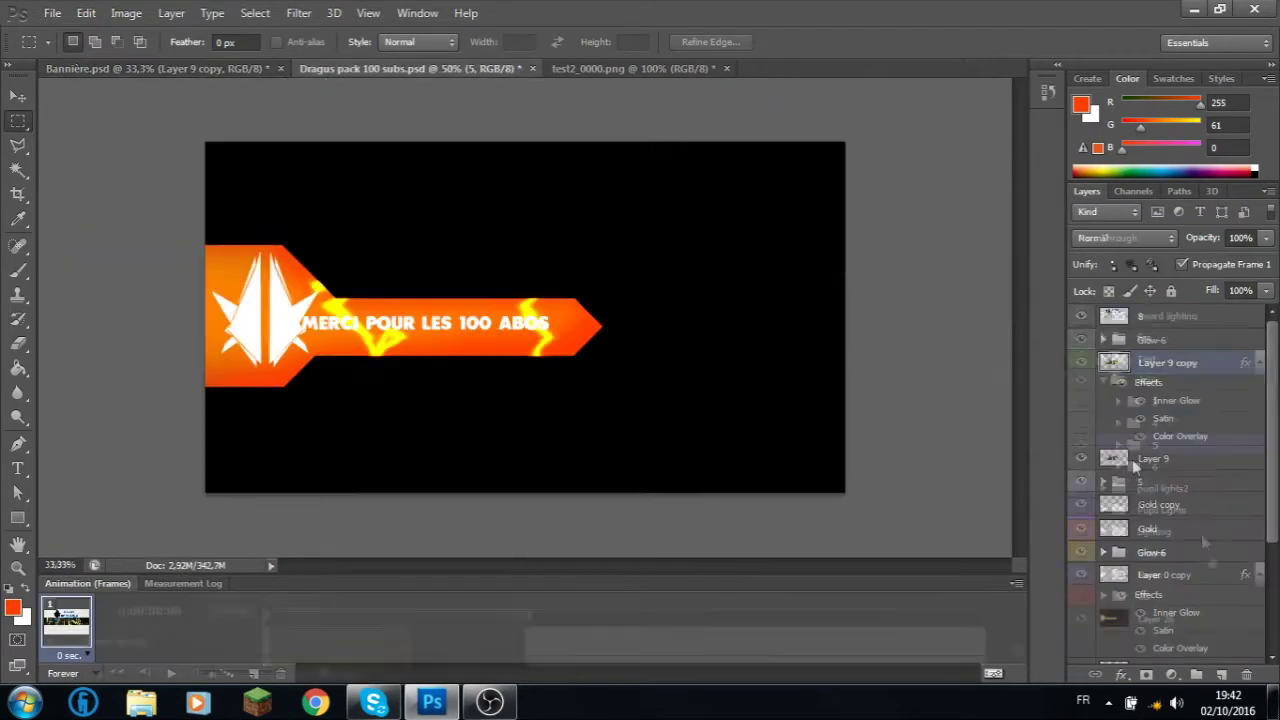
pyautogui.click(1098, 572)
pyautogui.click(1098, 572)
pyautogui.click(1081, 521)
pyautogui.scroll(-2, 1085, 517)
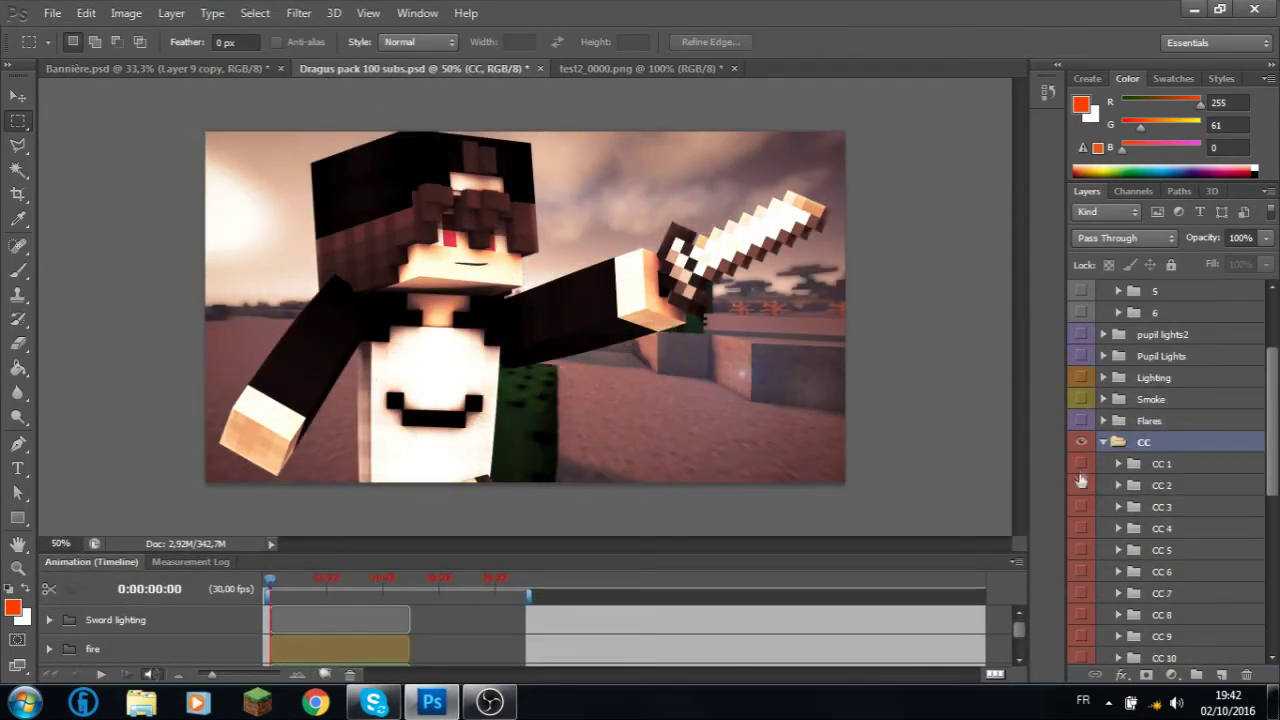
# - Preview the first CC presets and duplicate the CC 11 group into Bannière.psd
pyautogui.moveTo(1085, 517); pyautogui.dragTo(1084, 620)
pyautogui.rightClick(1084, 615)
pyautogui.press('Escape')
# - Preview the remaining CC presets, duplicate the CC 21 group into Bannière.psd, and set its opacity to 45%
pyautogui.scroll(-2, 1087, 597)
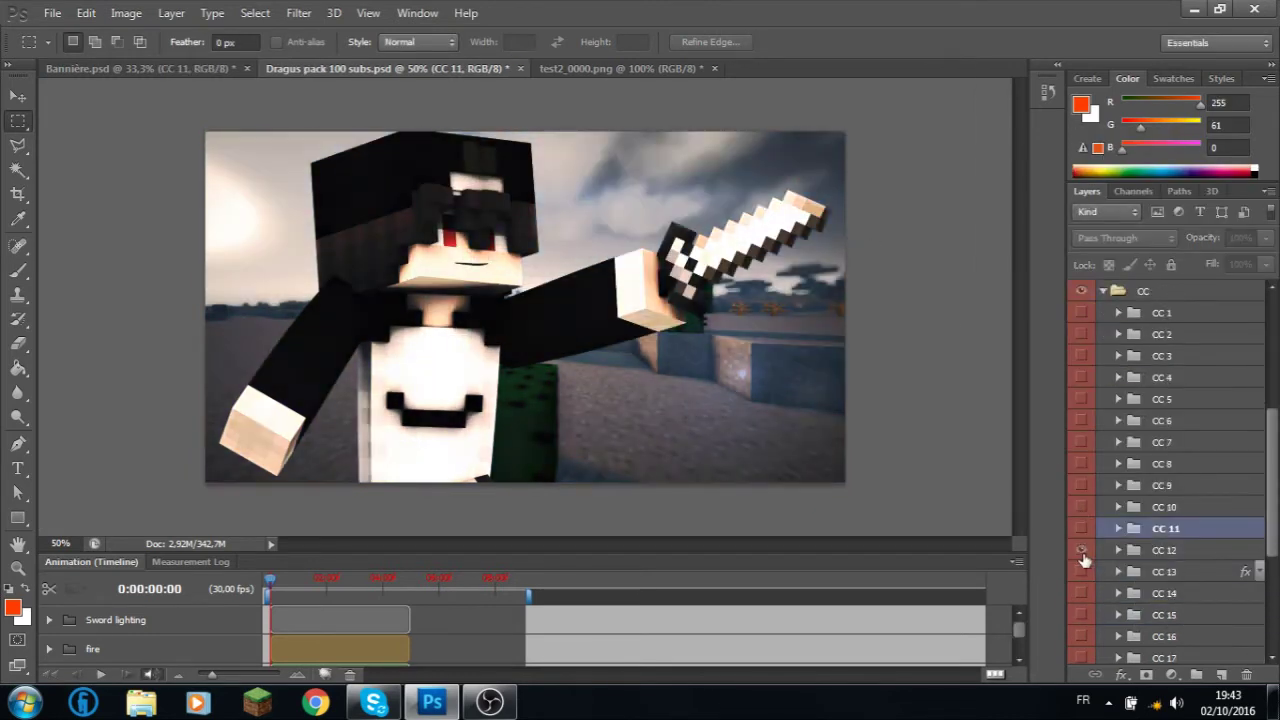
pyautogui.scroll(-5, 1086, 610)
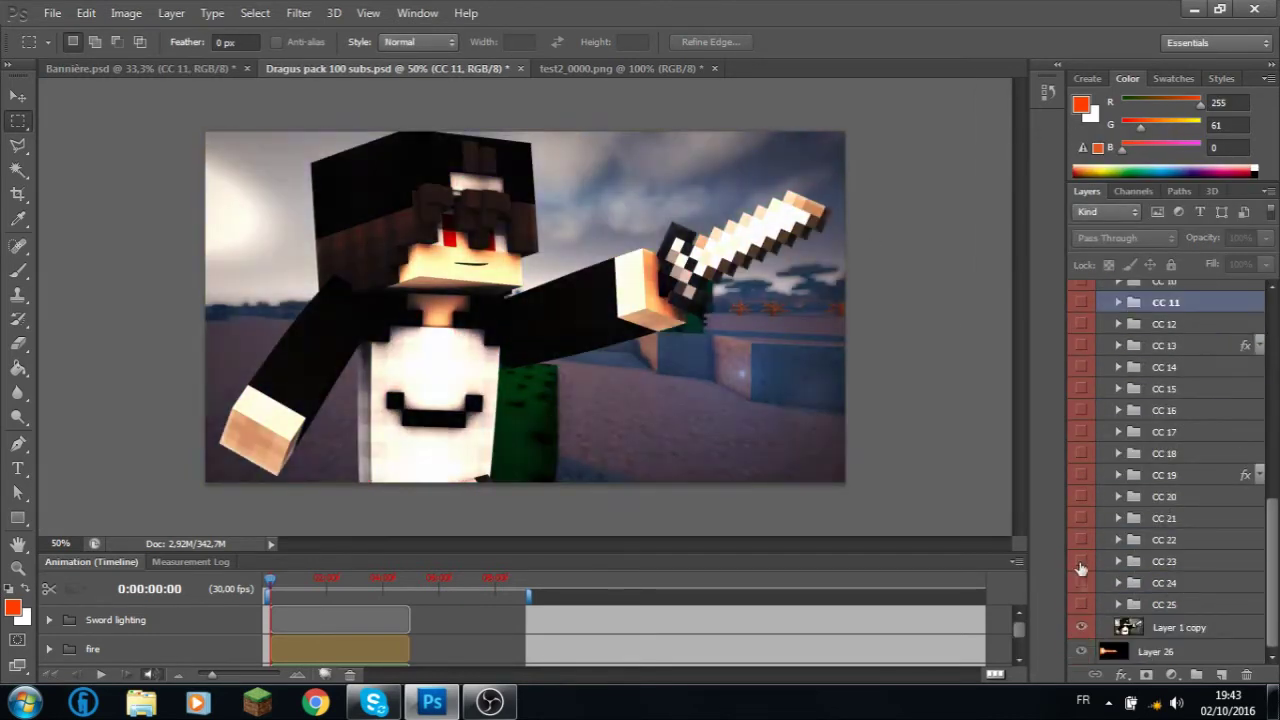
pyautogui.rightClick(1160, 518)
pyautogui.click(1200, 560)
pyautogui.click(817, 209)
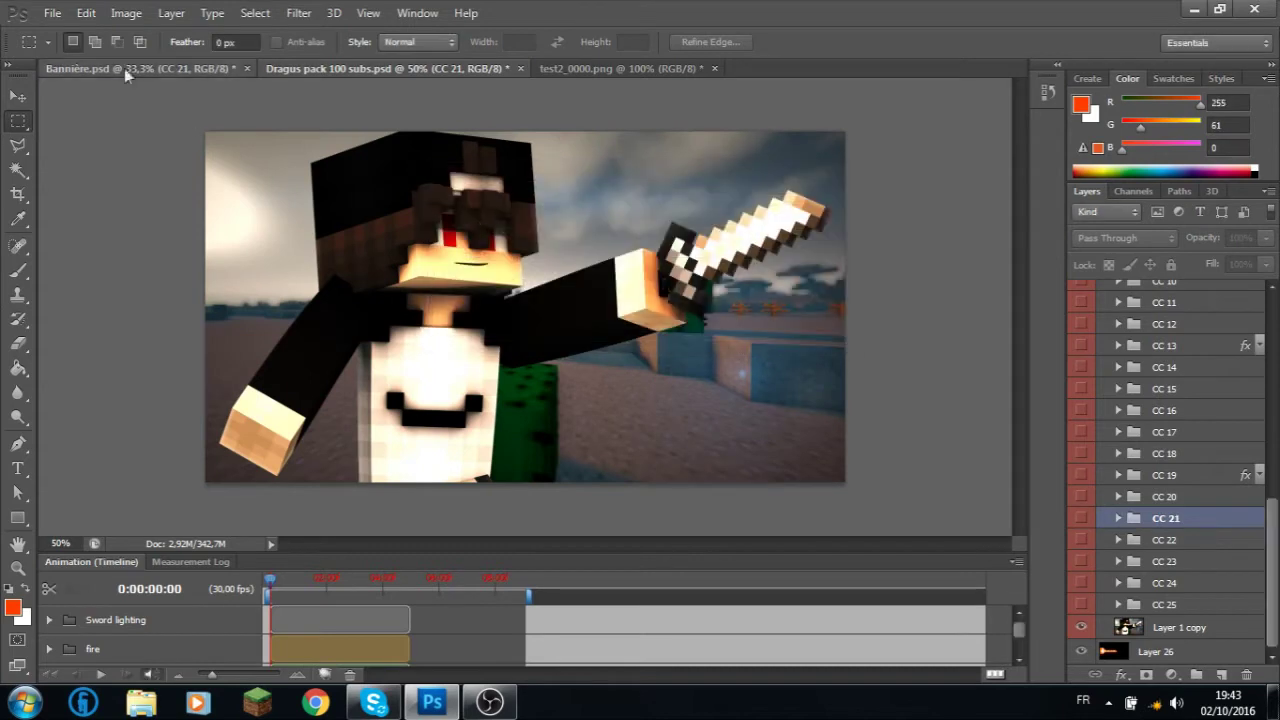
pyautogui.moveTo(1222, 272); pyautogui.dragTo(1200, 263)
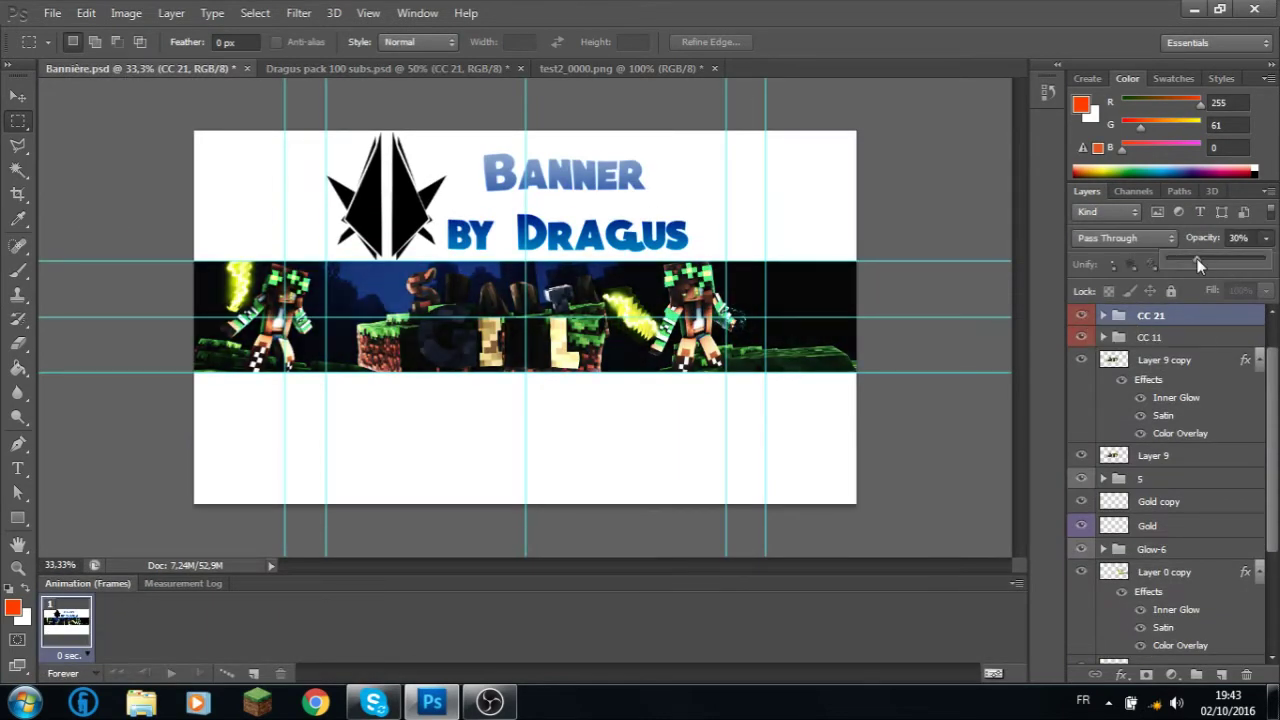
# - Try rotating the second character's layers, from Layer 5 to group 5, by about -10.5° and shifting them down and right
pyautogui.scroll(-3, 1168, 414)
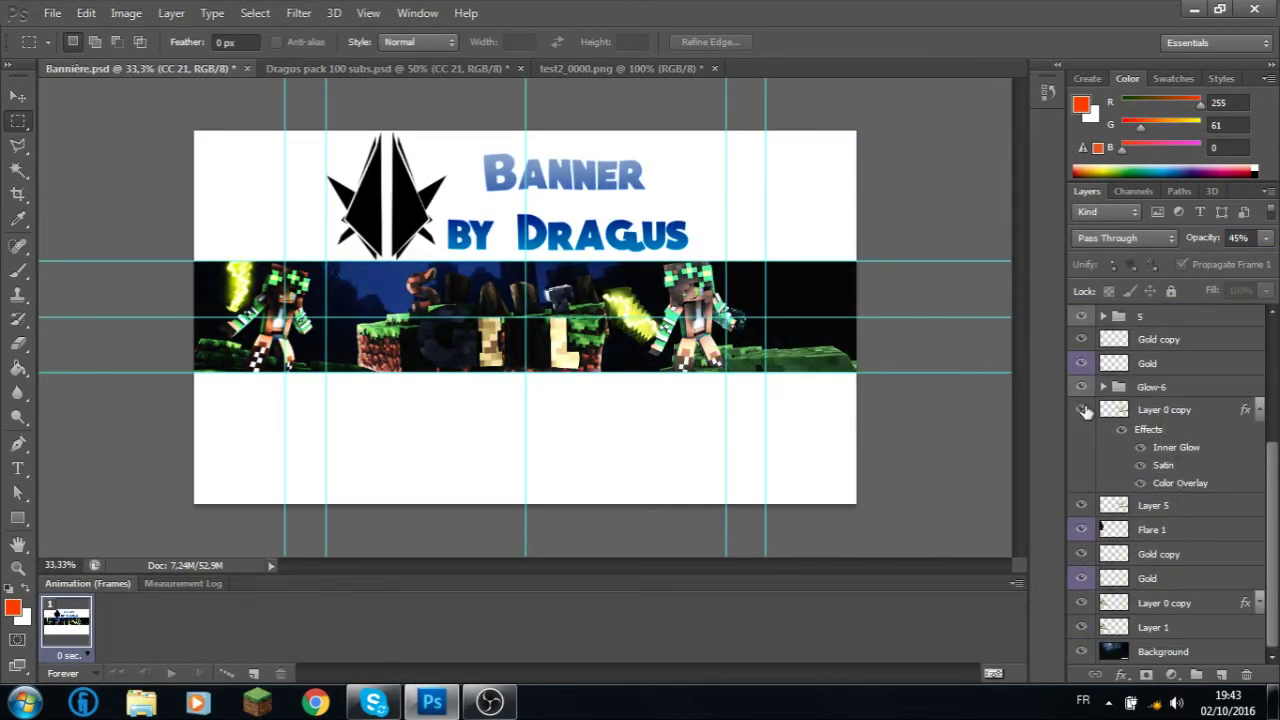
pyautogui.keyDown('shift'); pyautogui.click(1150, 316); pyautogui.keyUp('shift')
pyautogui.hotkey('ctrl', 't')
pyautogui.moveTo(903, 337)
pyautogui.mouseDown()
pyautogui.moveTo(985, 334)
pyautogui.moveTo(886, 343)
pyautogui.mouseUp()
pyautogui.press('Escape')
pyautogui.moveTo(1138, 430); pyautogui.dragTo(1160, 505)
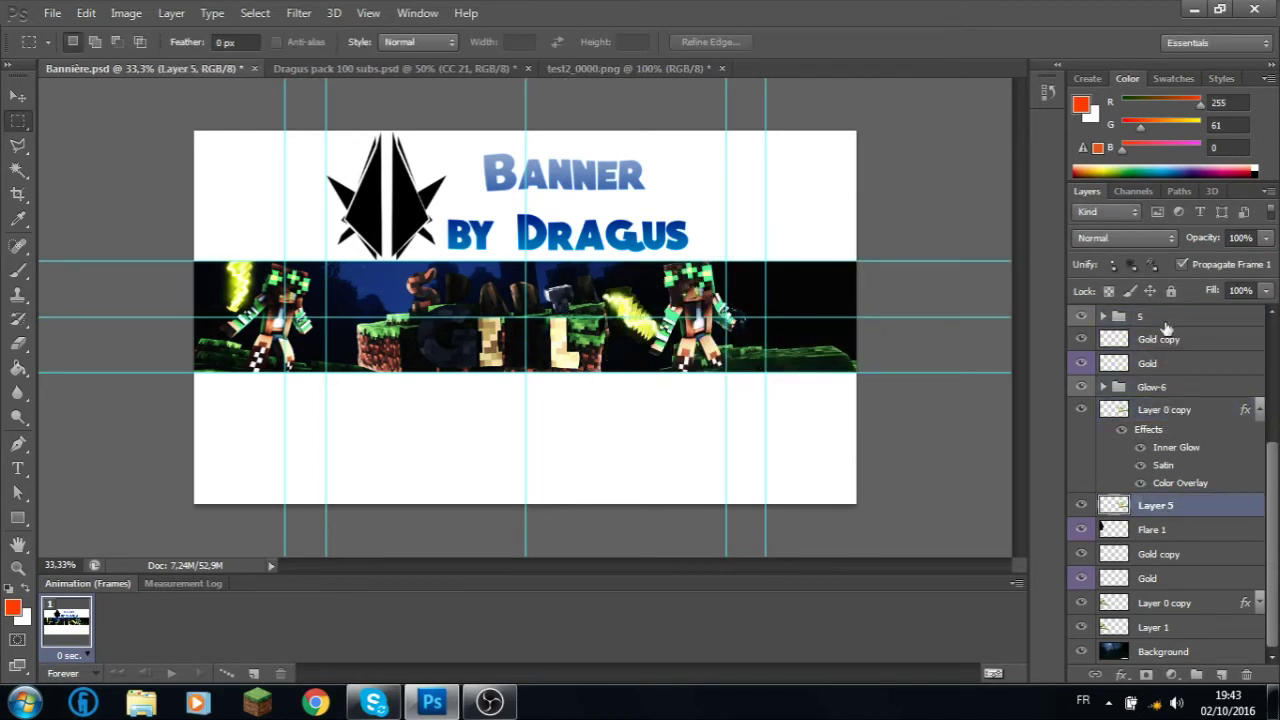
pyautogui.keyDown('shift'); pyautogui.click(1163, 318); pyautogui.keyUp('shift')
pyautogui.hotkey('ctrl', 't')
pyautogui.moveTo(903, 340); pyautogui.dragTo(865, 380)
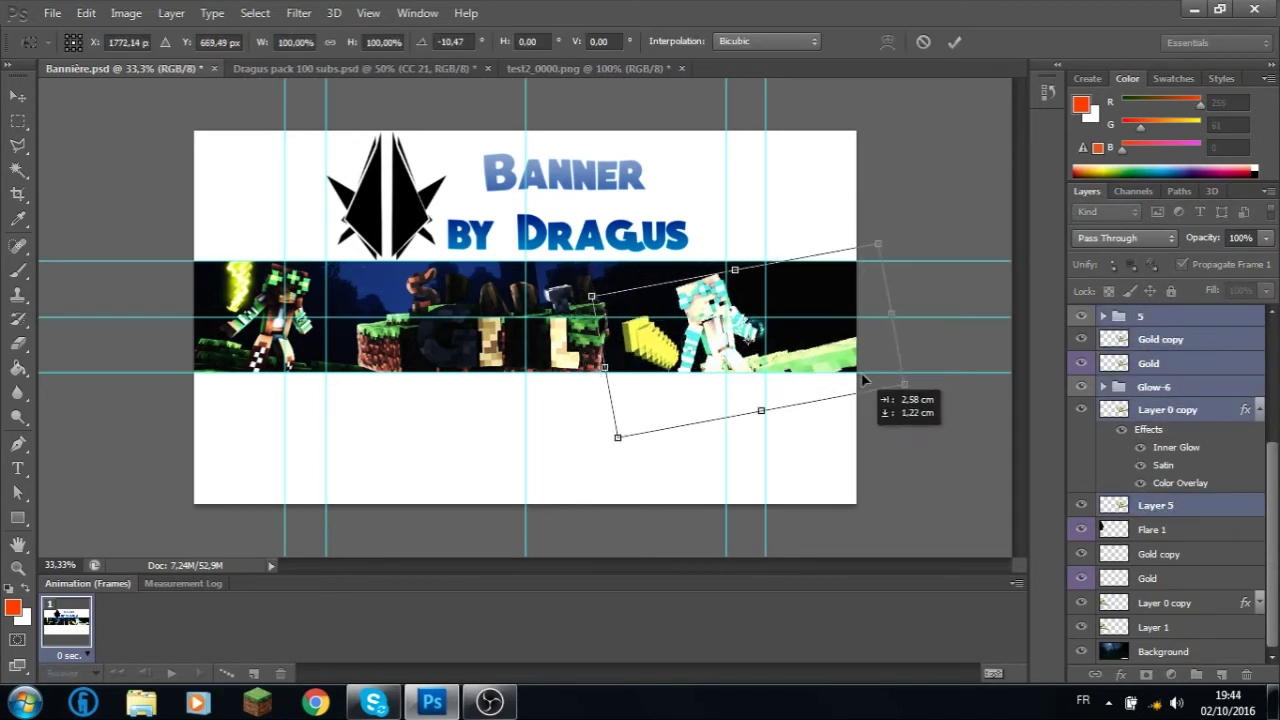
pyautogui.press('Escape')
# - Rotate the second character's layers slightly counterclockwise and reposition them on the banner
pyautogui.hotkey('ctrl', 't')
pyautogui.moveTo(942, 339); pyautogui.dragTo(945, 323)
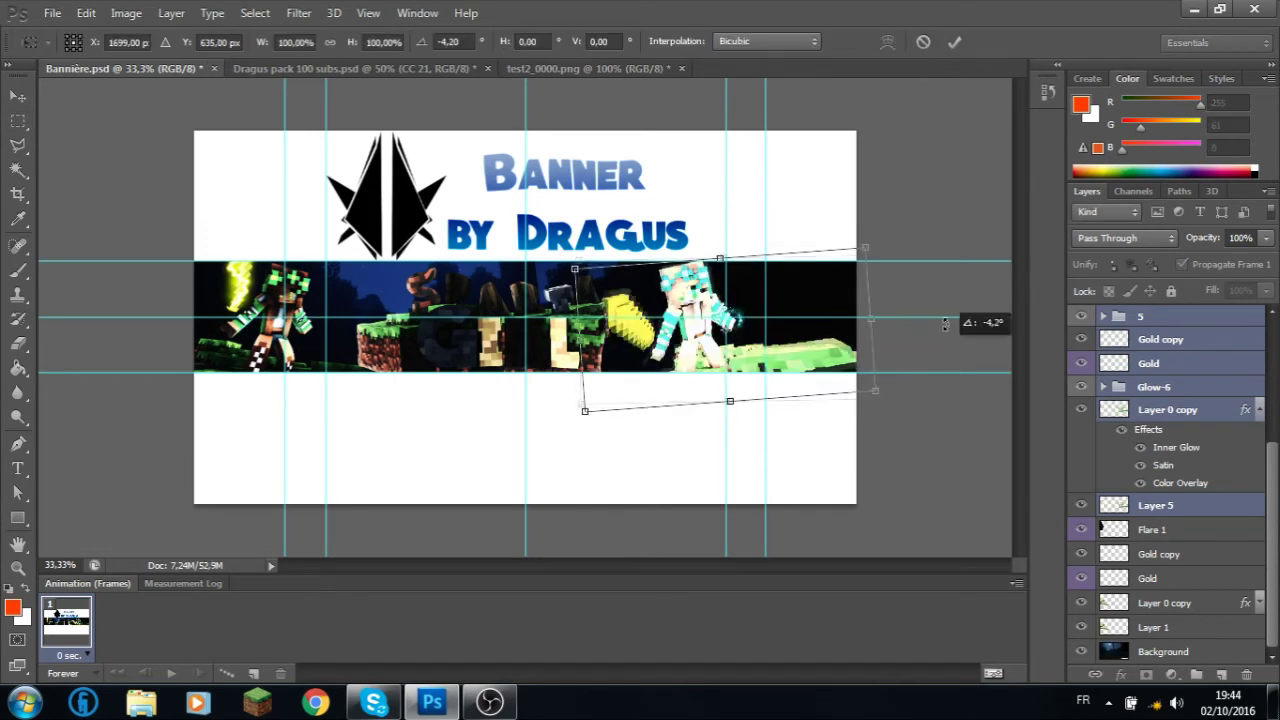
pyautogui.press('Escape')
pyautogui.hotkey('ctrl', 'z')
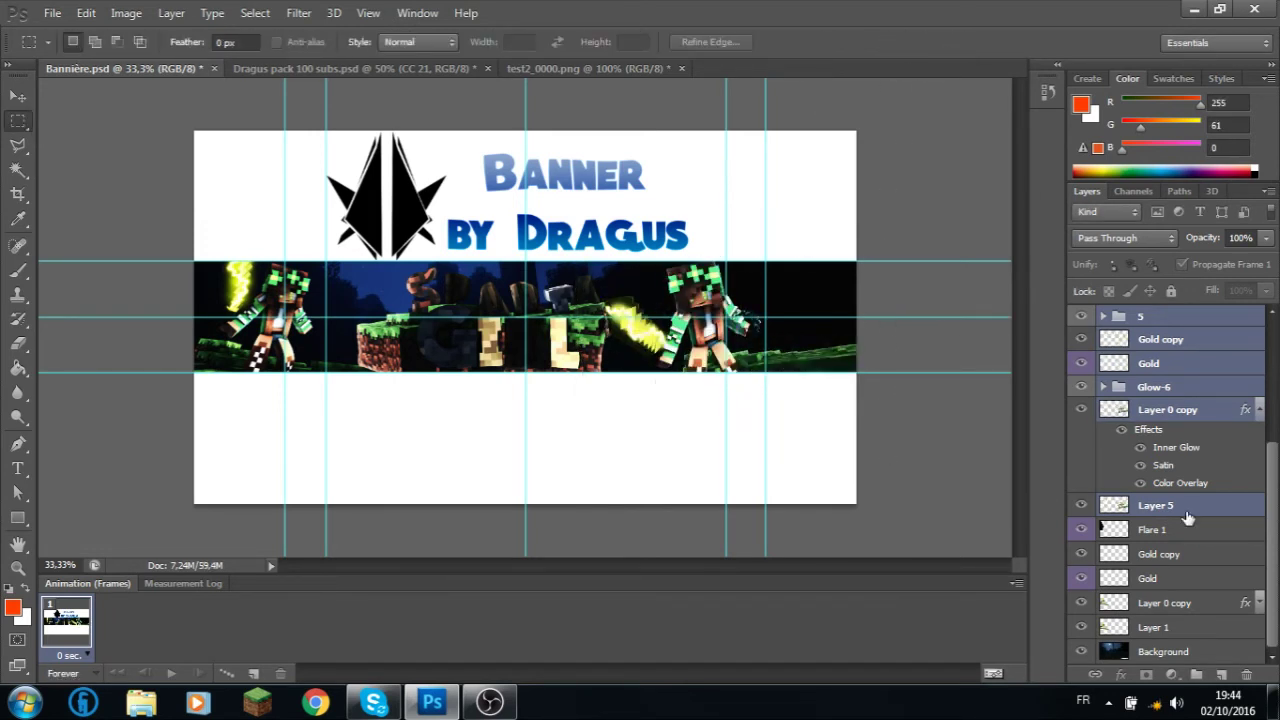
# - Hide the Satin effect on Layer 9 copy and collapse its effects list
pyautogui.click(1141, 321)
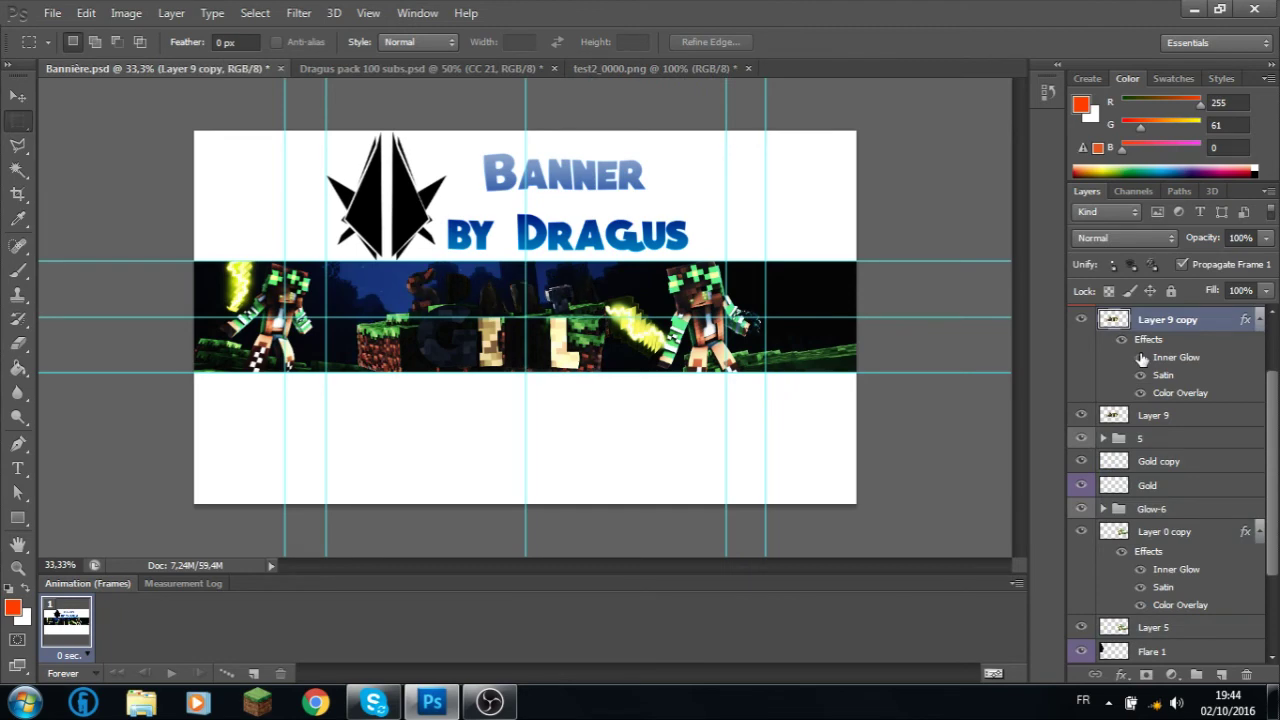
pyautogui.click(1142, 358)
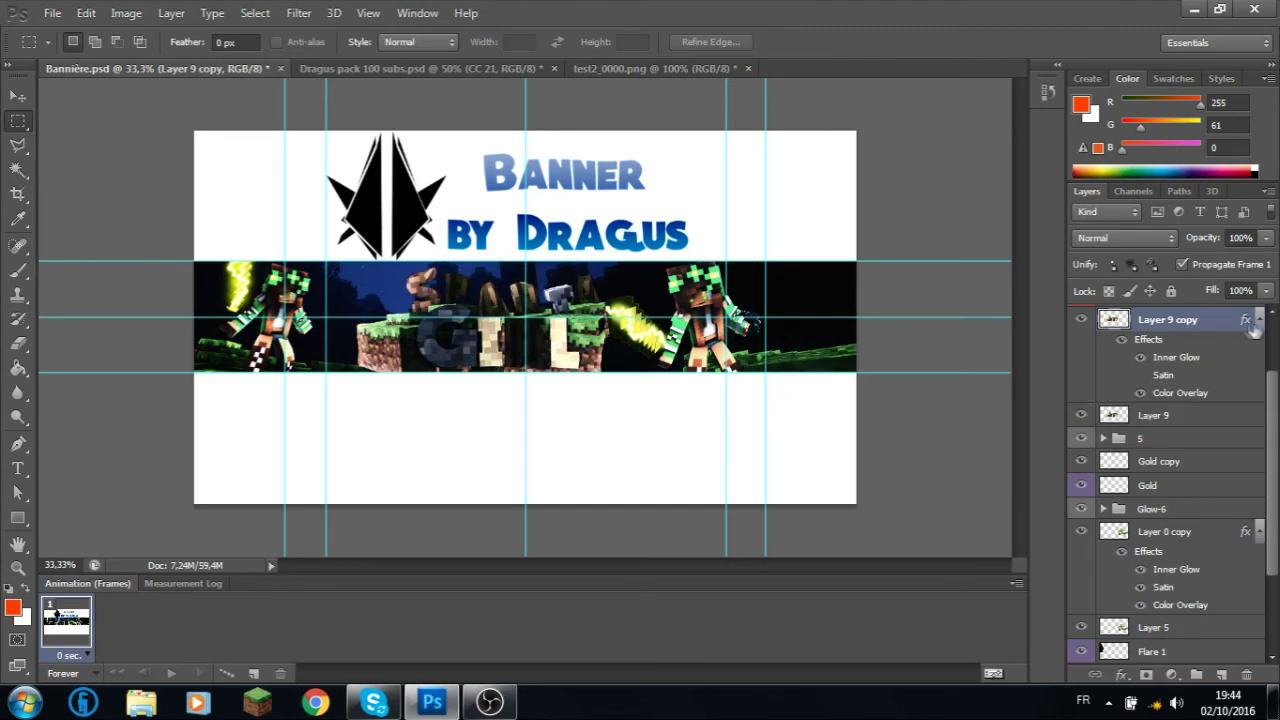
pyautogui.click(1258, 320)
# - Close test2_0000.png and create a new square document with a transparent background
pyautogui.click(52, 13)
pyautogui.click(62, 36)
pyautogui.press('Return')
pyautogui.hotkey('ctrl', 'v')
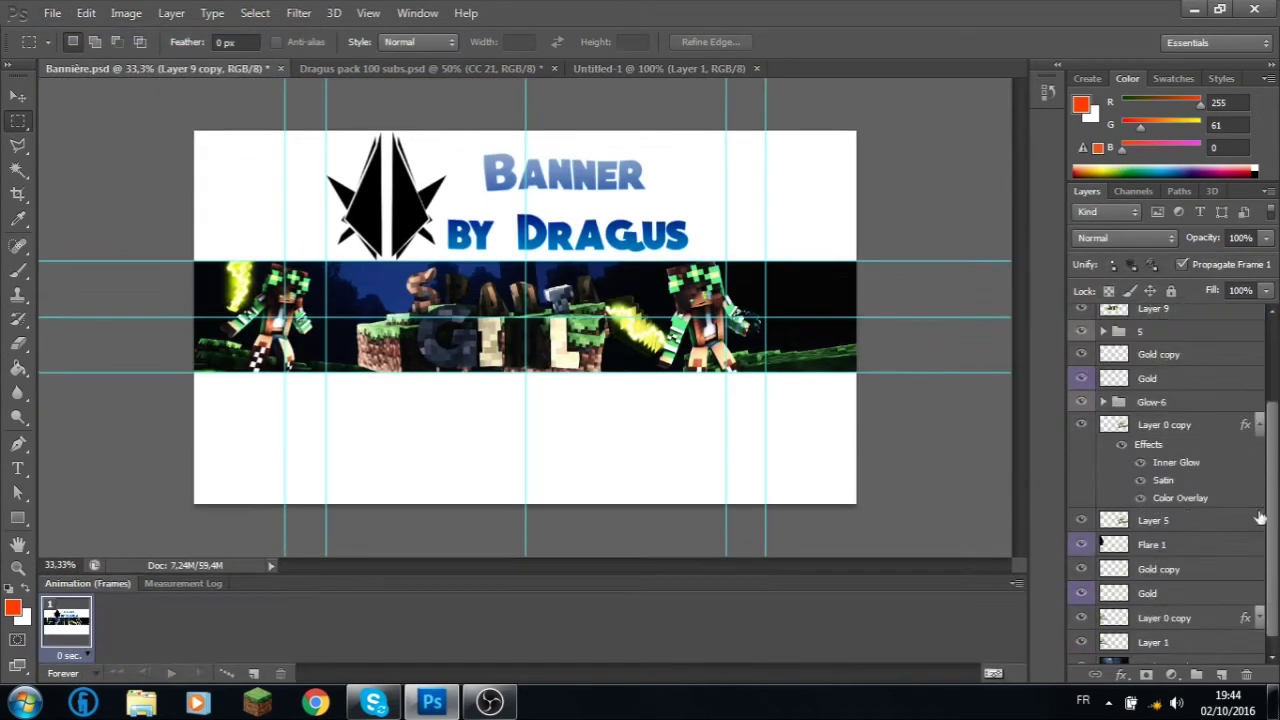
# - Duplicate the second character's layers, from group 5 down to Layer 5, from the banner into the new document
pyautogui.scroll(-1, 1260, 518)
pyautogui.click(1150, 505)
pyautogui.click(1140, 316)
pyautogui.keyDown('shift'); pyautogui.click(1160, 505); pyautogui.keyUp('shift')
pyautogui.rightClick(1170, 505)
pyautogui.click(802, 211)
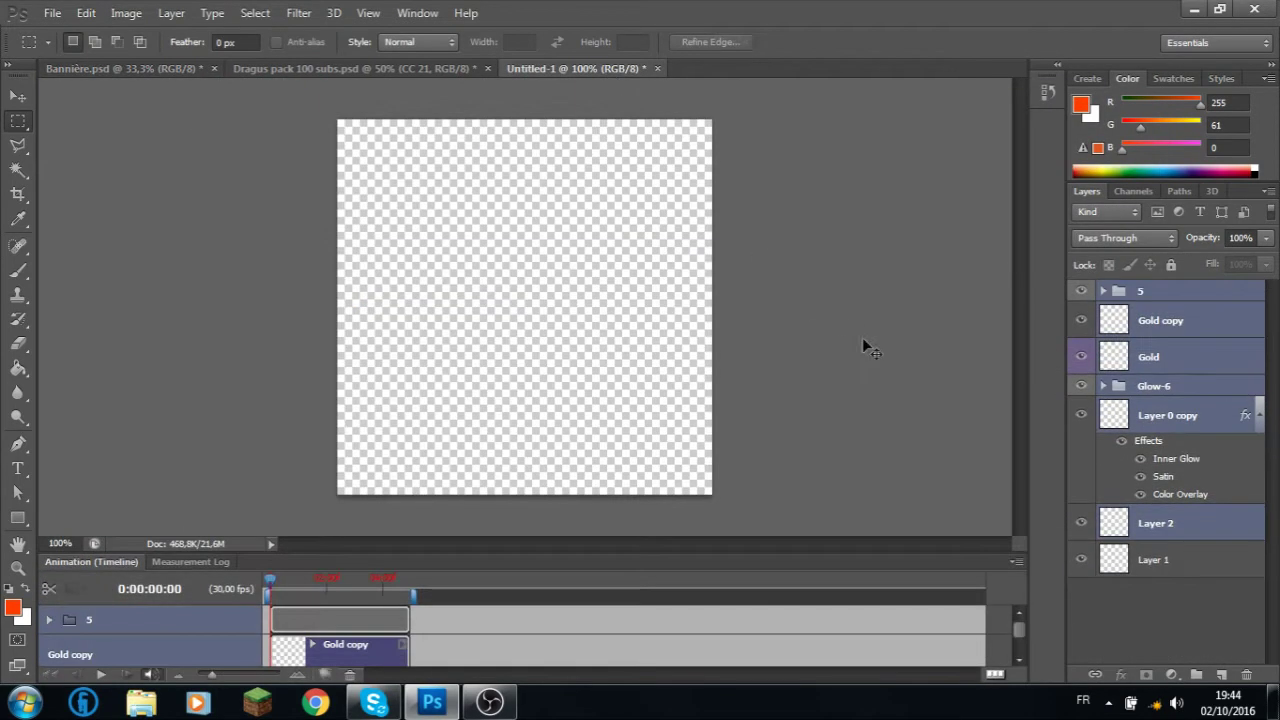
# - Scale the duplicated character to about 103.5%, rotate it about -10.9°, and position it within the square canvas
pyautogui.hotkey('ctrl', 't')
pyautogui.hotkey('ctrl', '-')
pyautogui.hotkey('ctrl', '-')
pyautogui.hotkey('ctrl', '-')
pyautogui.moveTo(951, 457); pyautogui.dragTo(645, 394)
pyautogui.moveTo(579, 364); pyautogui.dragTo(602, 376)
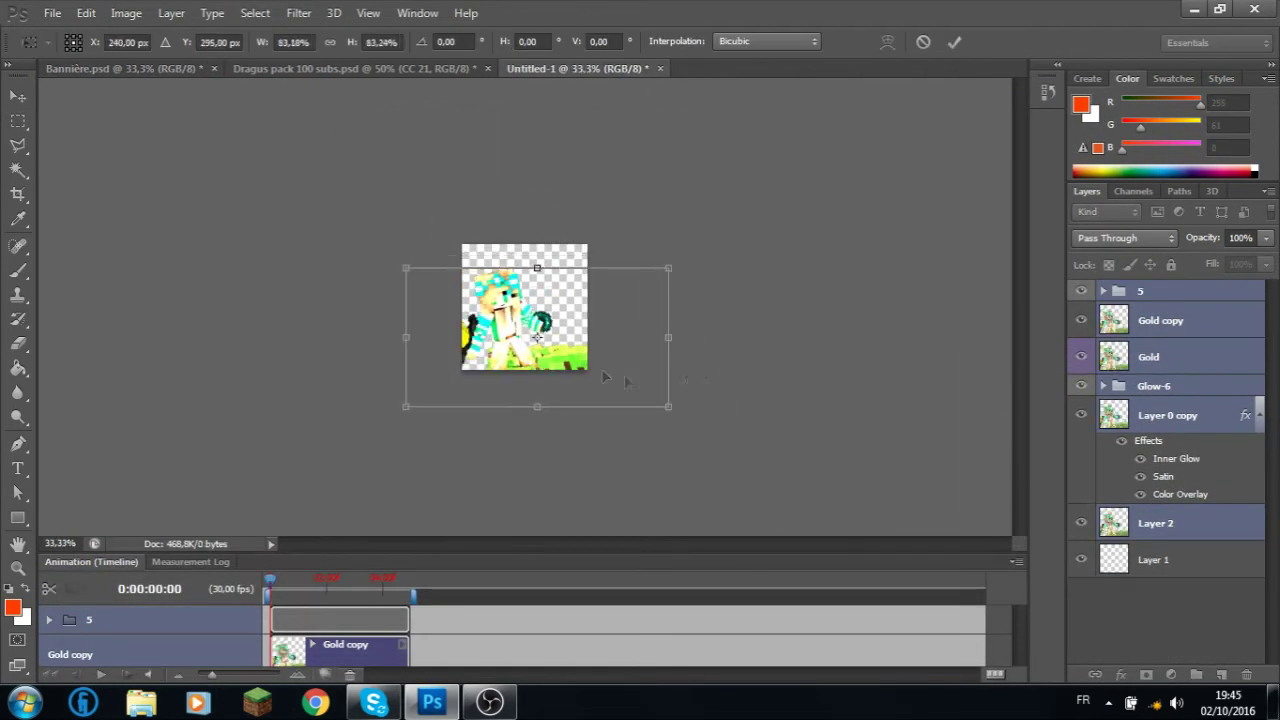
pyautogui.moveTo(413, 282); pyautogui.dragTo(460, 284)
pyautogui.moveTo(540, 330); pyautogui.dragTo(548, 306)
pyautogui.moveTo(775, 345); pyautogui.dragTo(770, 300)
pyautogui.moveTo(525, 305); pyautogui.dragTo(592, 316)
pyautogui.moveTo(576, 383); pyautogui.dragTo(641, 360)
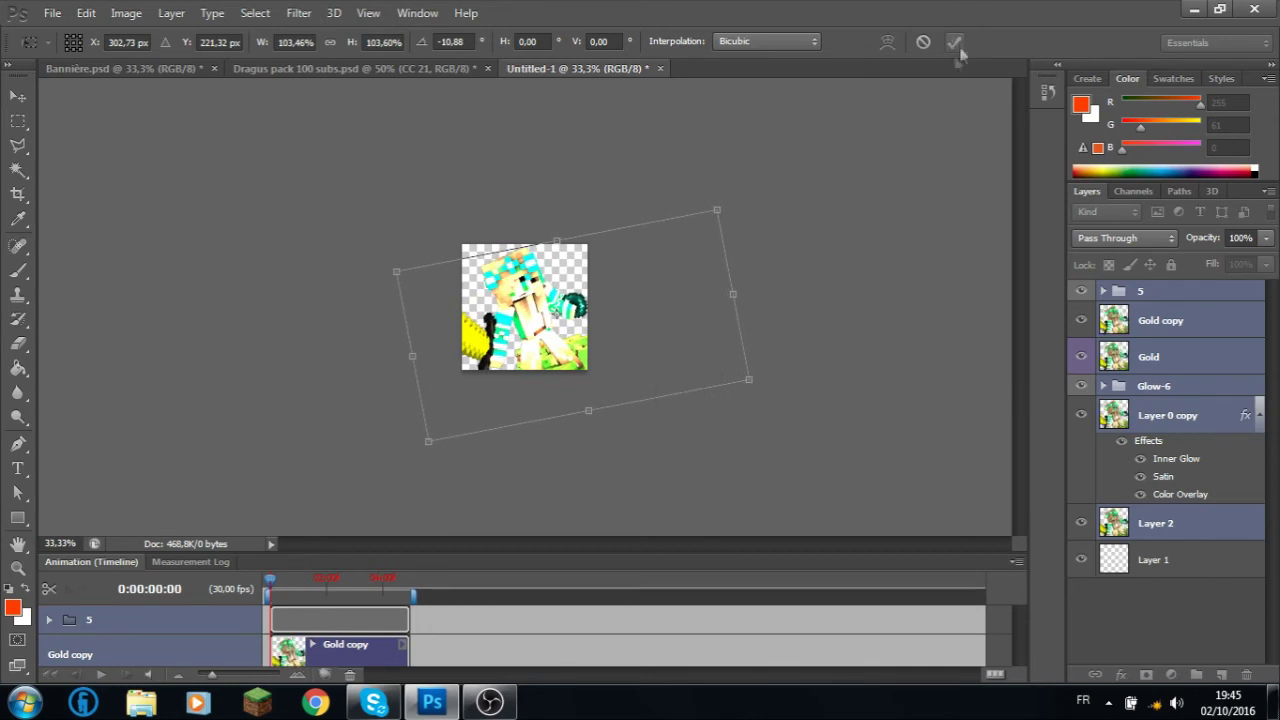
pyautogui.press('Return')
# - Scale the Glow-6 group to about 121.6%, rotate it about 3°, and align it with the character's sword
pyautogui.hotkey('ctrl', '+')
pyautogui.hotkey('ctrl', '+')
pyautogui.click(1153, 386)
pyautogui.hotkey('ctrl', 't')
pyautogui.moveTo(456, 380); pyautogui.dragTo(446, 385)
pyautogui.moveTo(508, 442); pyautogui.dragTo(505, 448)
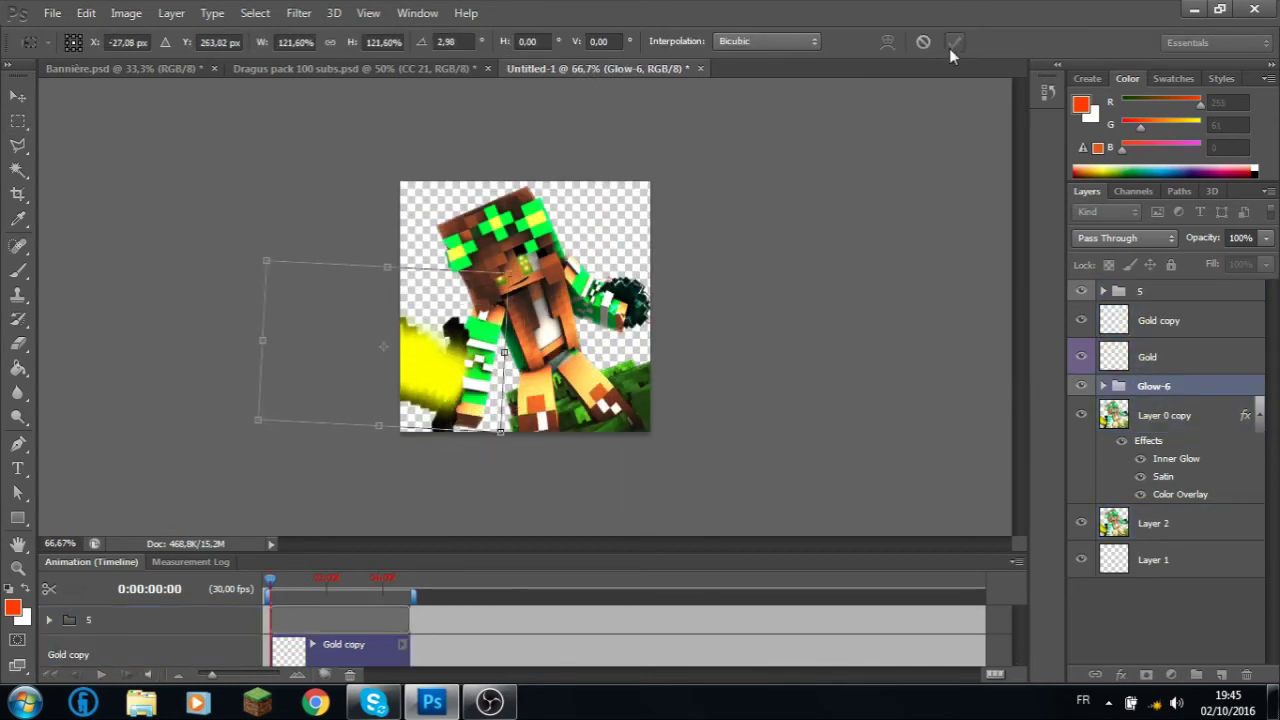
pyautogui.click(954, 42)
# - Duplicate the CC 21 and CC 11 groups from Bannière.psd into Untitled-1
pyautogui.click(88, 68)
pyautogui.scroll(2, 1165, 450)
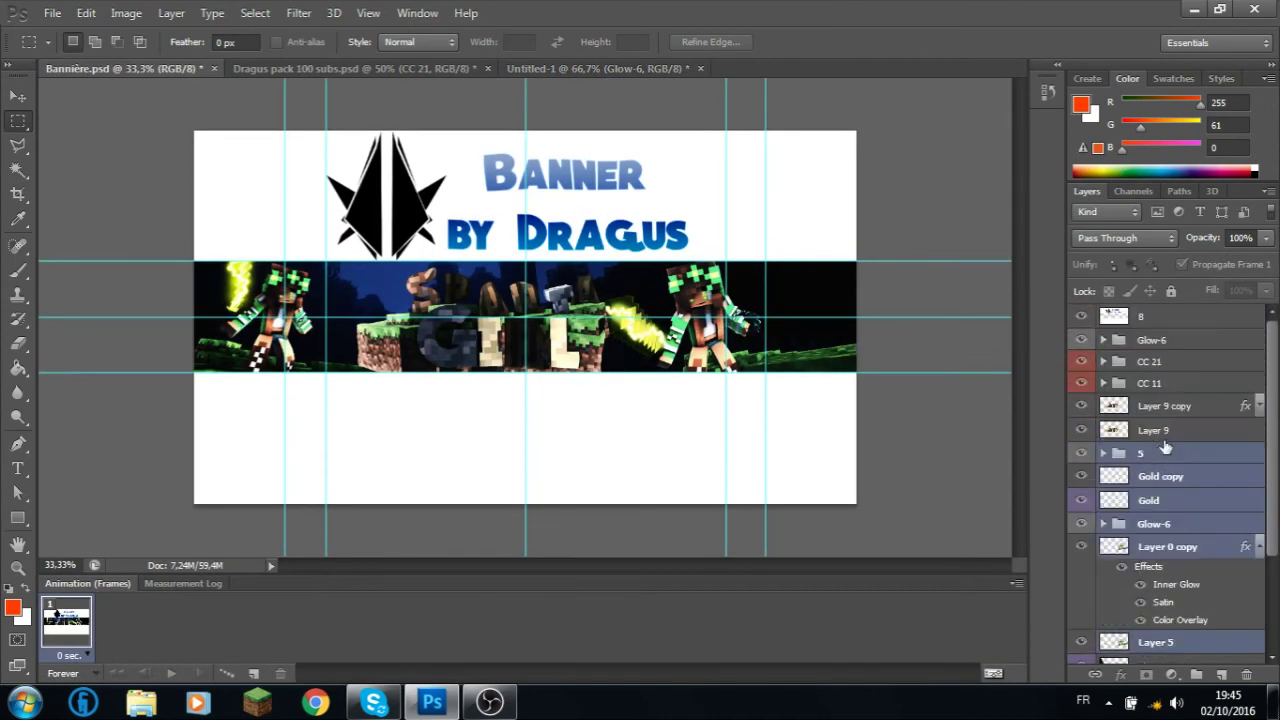
pyautogui.rightClick(1176, 372)
pyautogui.click(1030, 229)
pyautogui.press('Return')
# - Duplicate the banner's Background layer into Untitled-1 and switch to that document
pyautogui.rightClick(1150, 660)
pyautogui.click(1143, 60)
pyautogui.press('Return')
pyautogui.click(670, 68)
# - Move the Background layer so the night scene fills the square canvas behind the character
pyautogui.hotkey('ctrl', 't')
pyautogui.moveTo(640, 355); pyautogui.dragTo(768, 198)
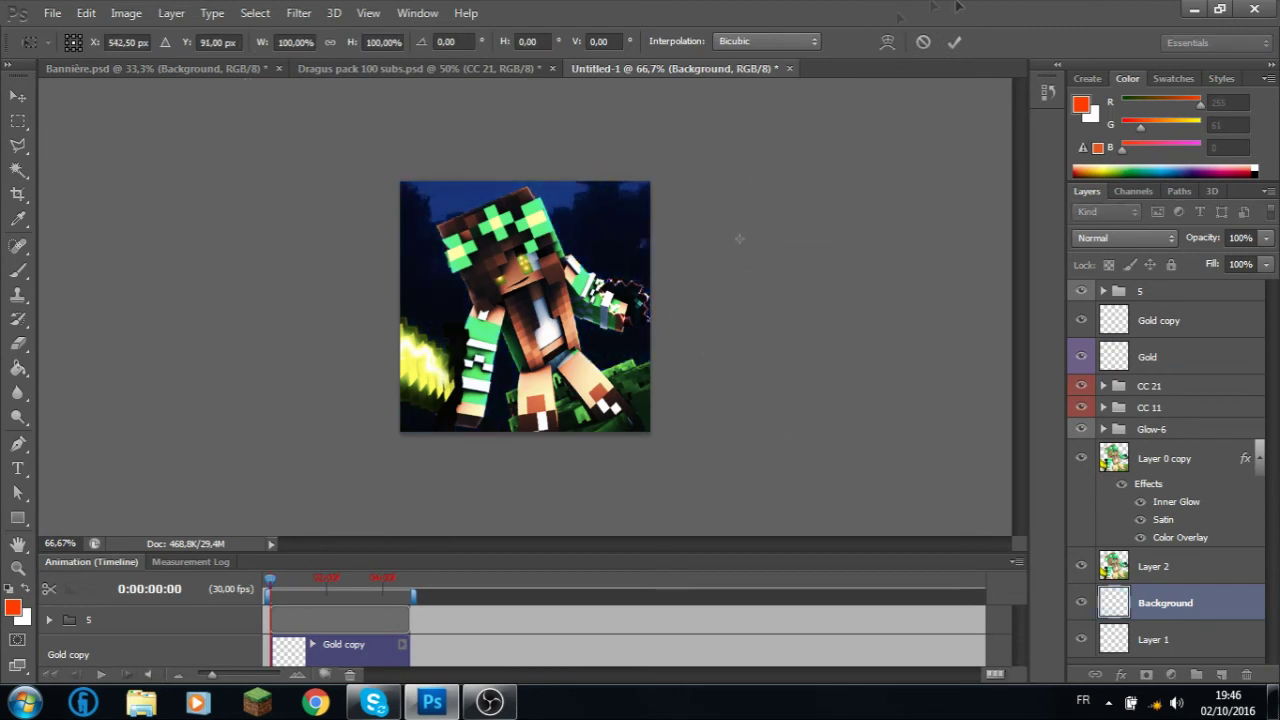
pyautogui.click(954, 42)
# - Select every layer from group 5 down to Layer 2 and shift the character slightly up and left
pyautogui.click(1155, 566)
pyautogui.keyDown('ctrl'); pyautogui.click(1139, 293); pyautogui.keyUp('ctrl')
pyautogui.keyDown('shift'); pyautogui.click(1165, 458); pyautogui.keyUp('shift')
pyautogui.hotkey('ctrl', 't')
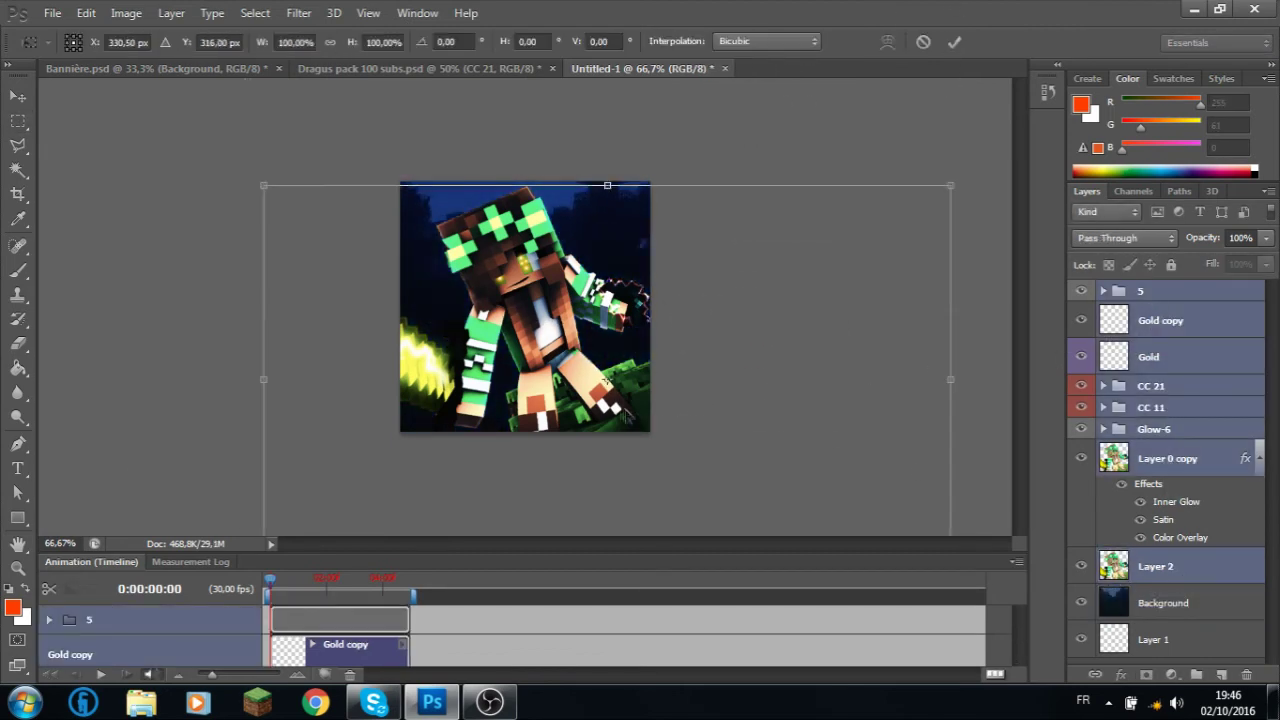
pyautogui.moveTo(640, 300); pyautogui.dragTo(627, 287)
pyautogui.click(954, 42)
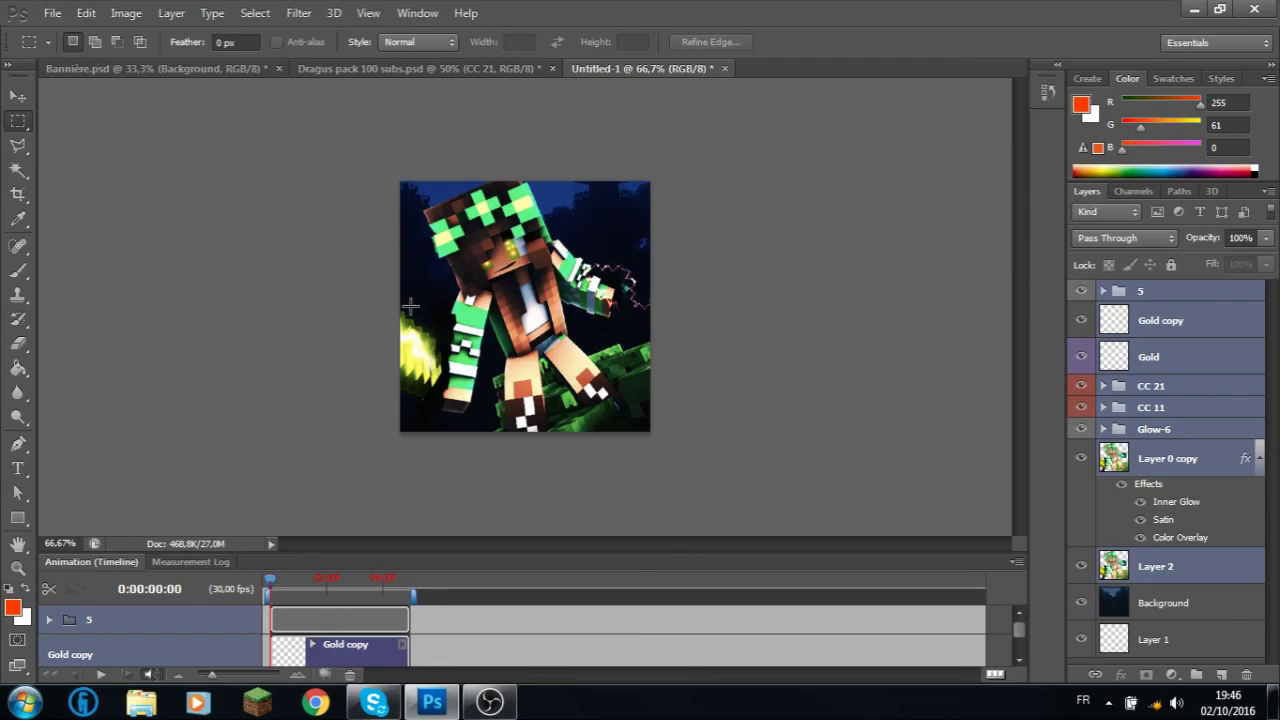